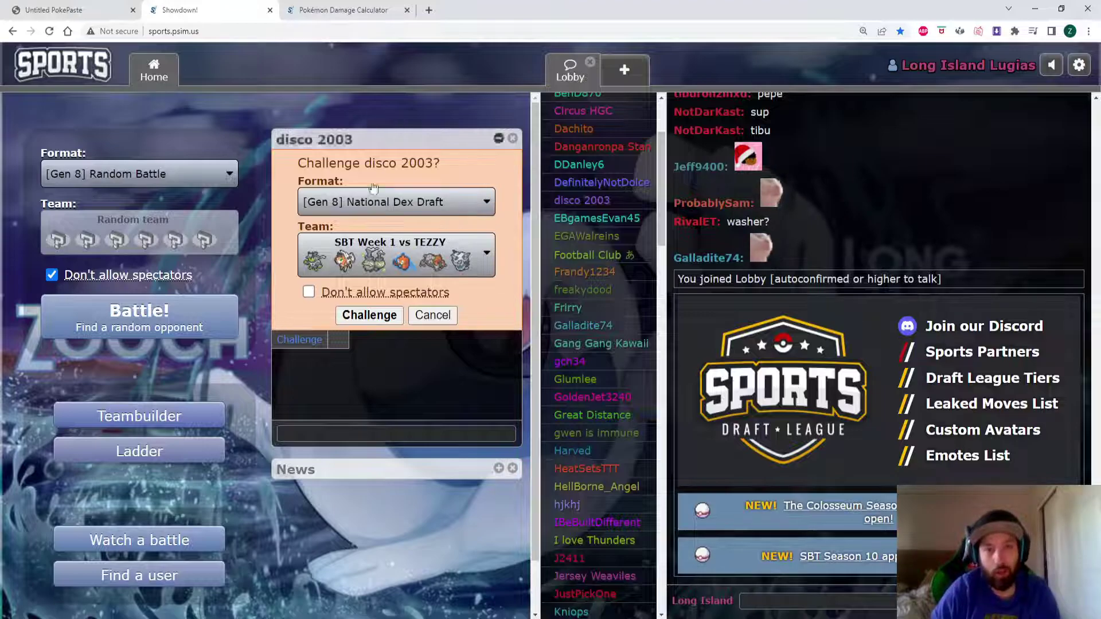
# Step: Send the Gen 8 National Dex Draft challenge to disco 2003 and view the Untitled PokePaste team
pyautogui.click(369, 315)
pyautogui.click(89, 9)
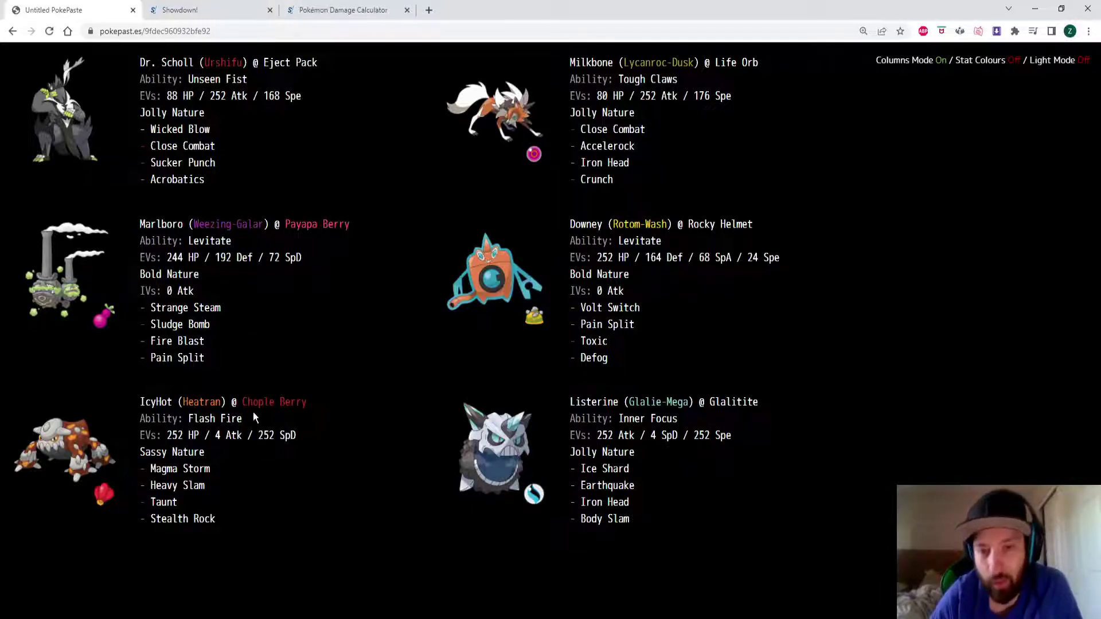
# Step: Leave the six-Pokémon team paste and go back to the Showdown lobby
pyautogui.click(222, 6)
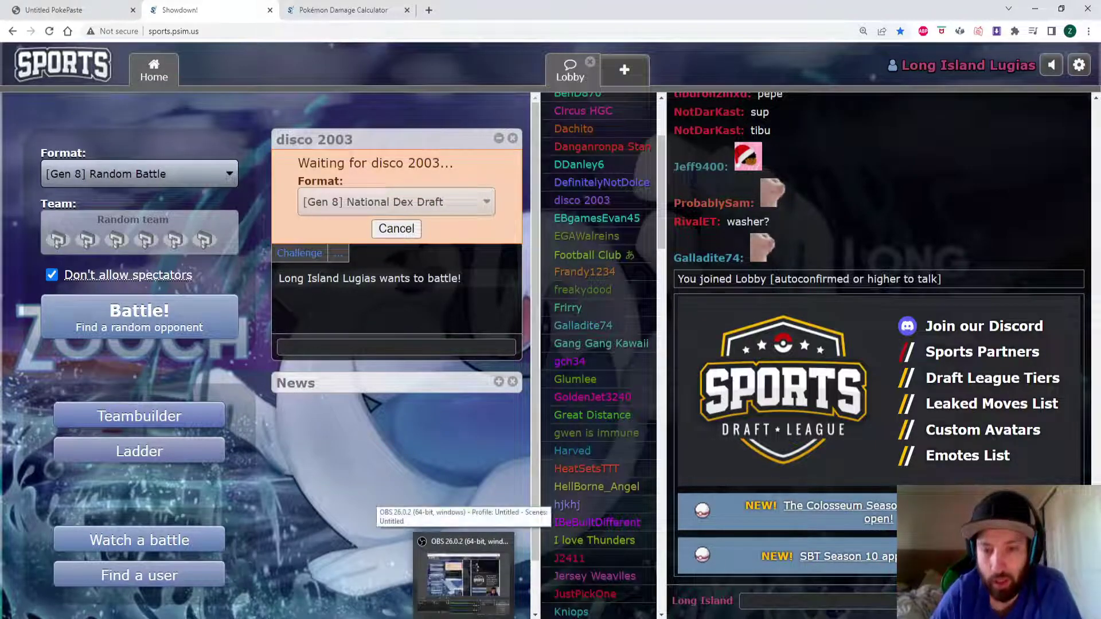
# Step: Dismiss the OBS preview window and switch back to the previous window
pyautogui.click(468, 573)
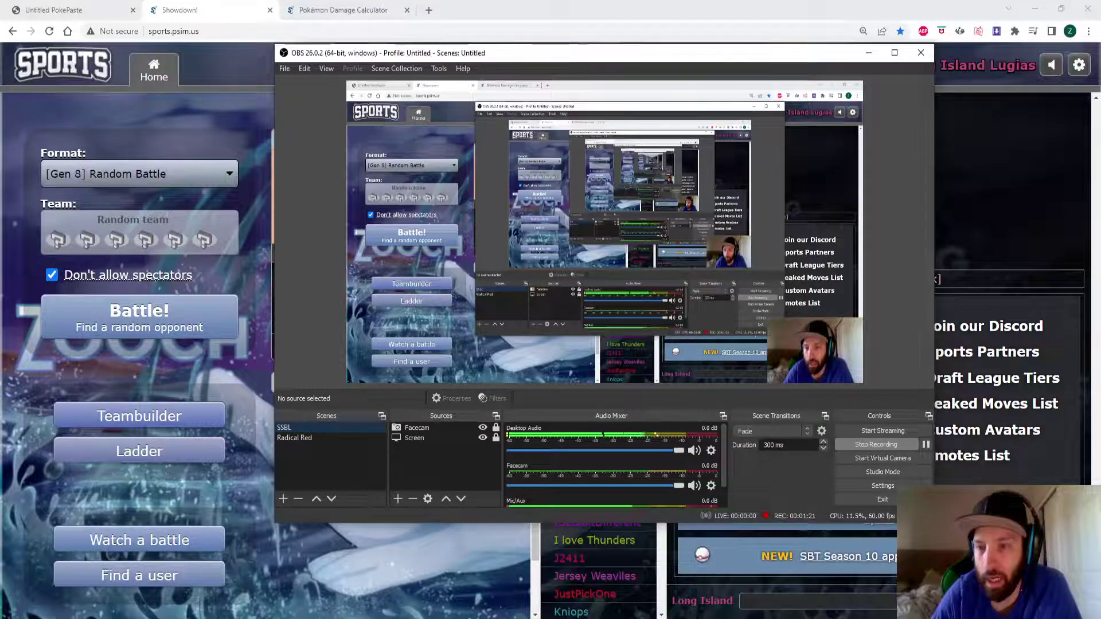
pyautogui.hotkey('alt', 'Tab')
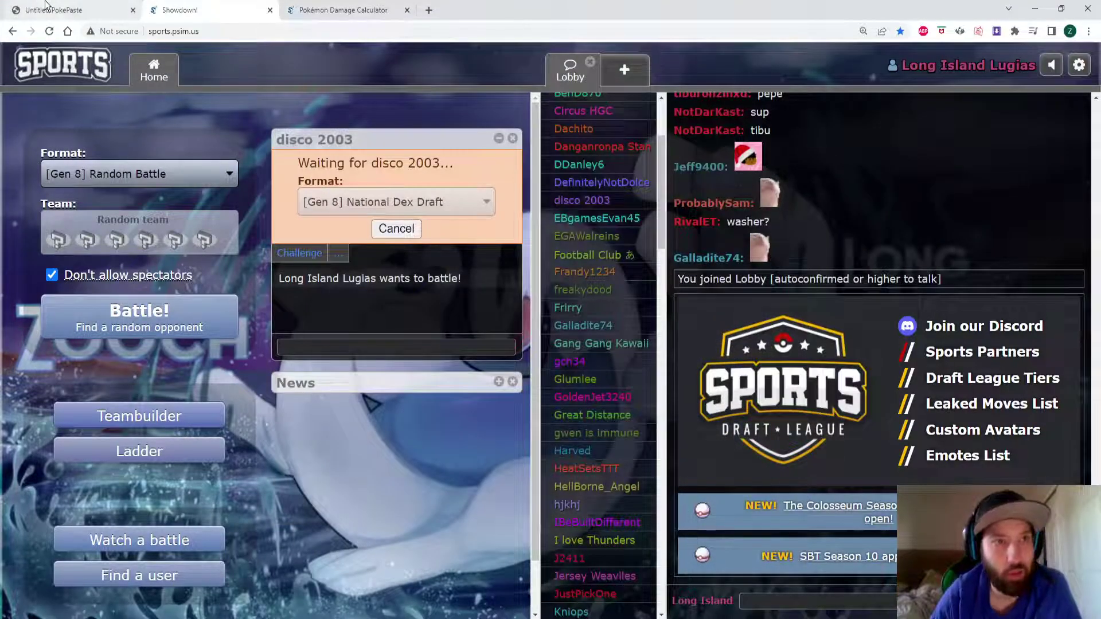
# Step: Bring the Untitled PokePaste team page back into view
pyautogui.click(46, 7)
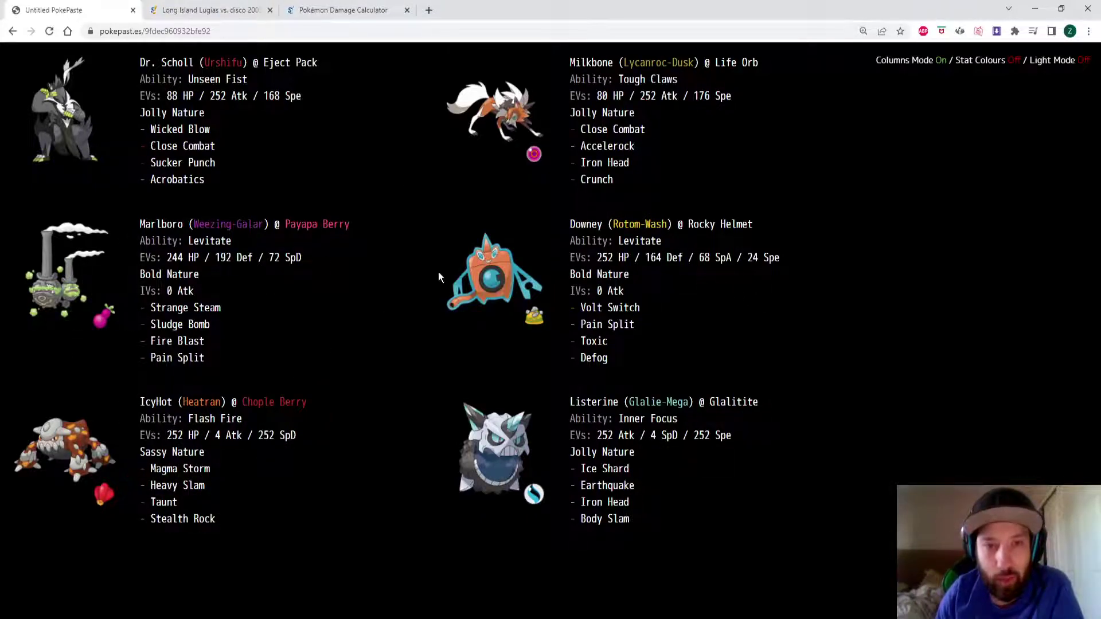
# Step: Enter the Long Island Lugias vs. disco 2003 battle room and send 'glhf' in chat
pyautogui.click(207, 10)
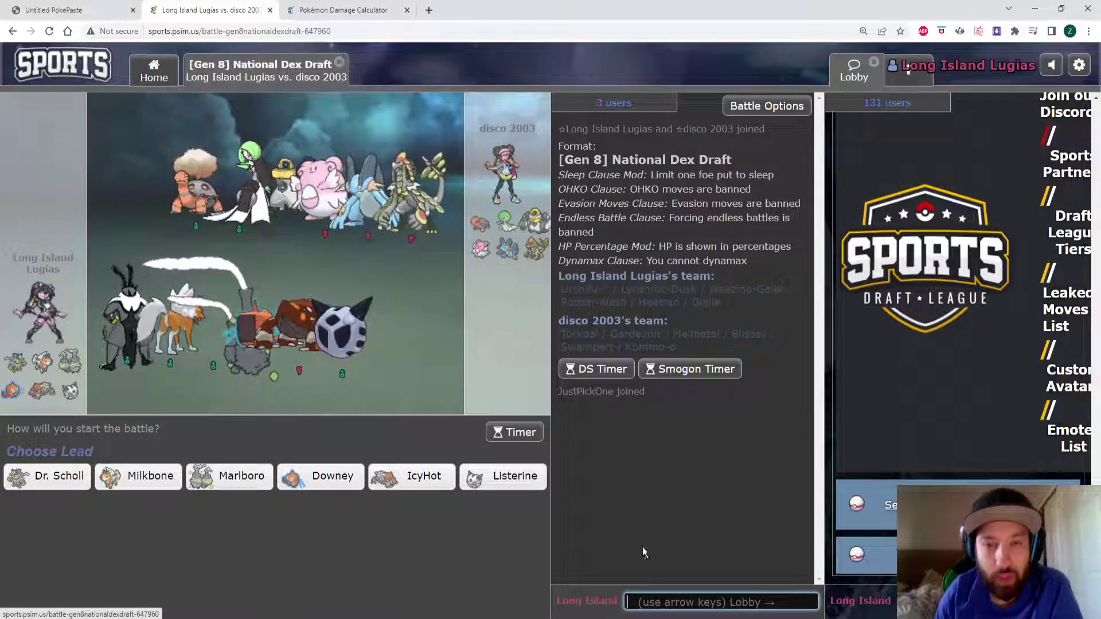
pyautogui.click(654, 606)
pyautogui.write('glhf')
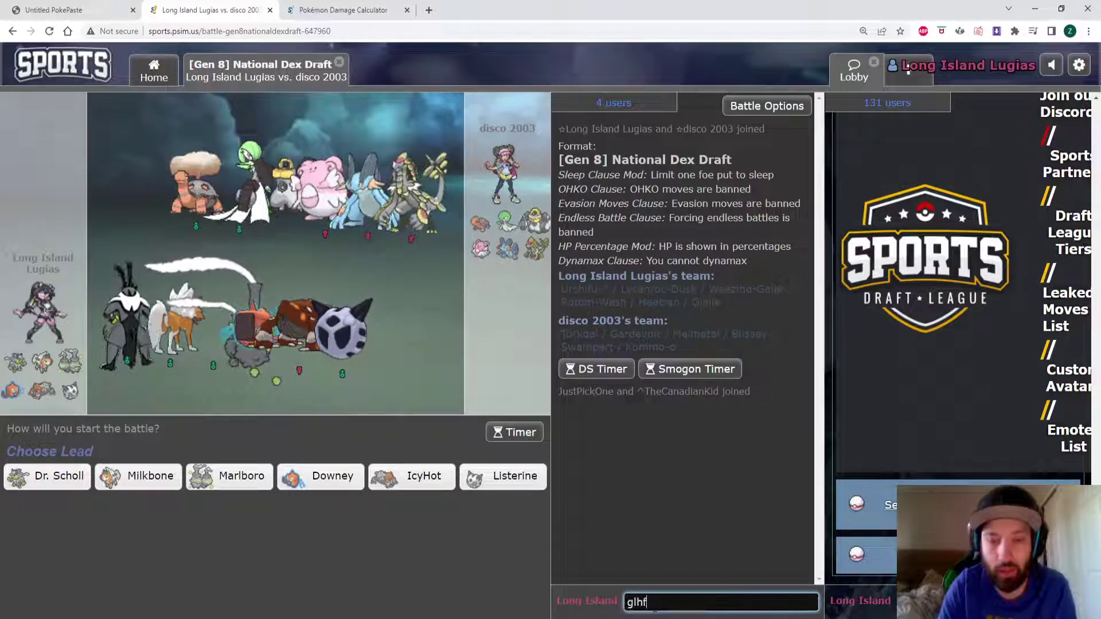
pyautogui.press('Return')
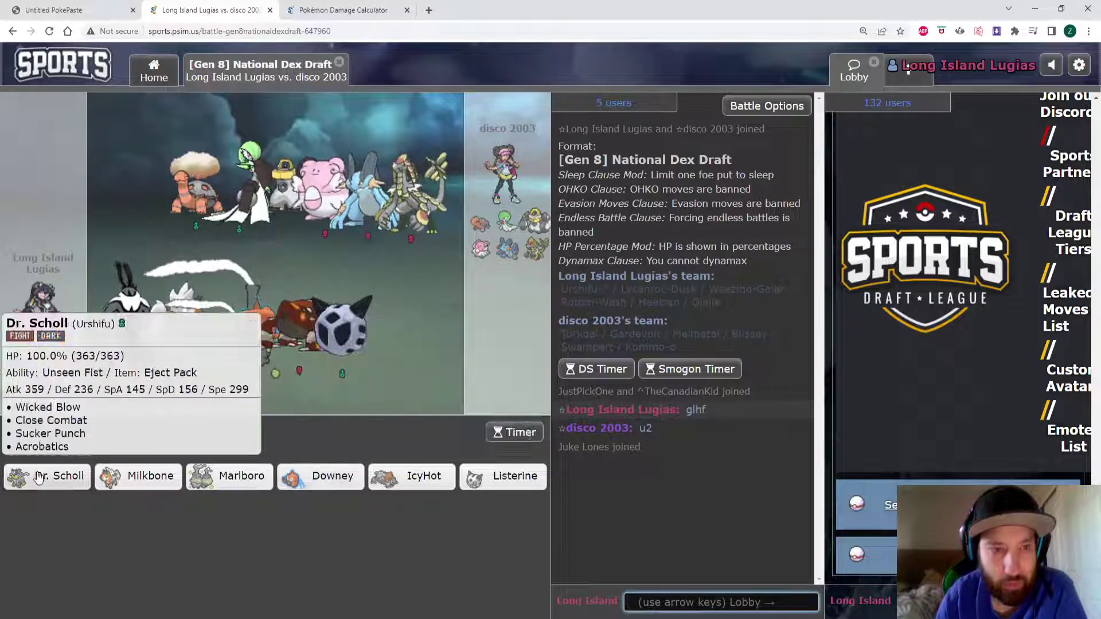
pyautogui.moveTo(230, 475)
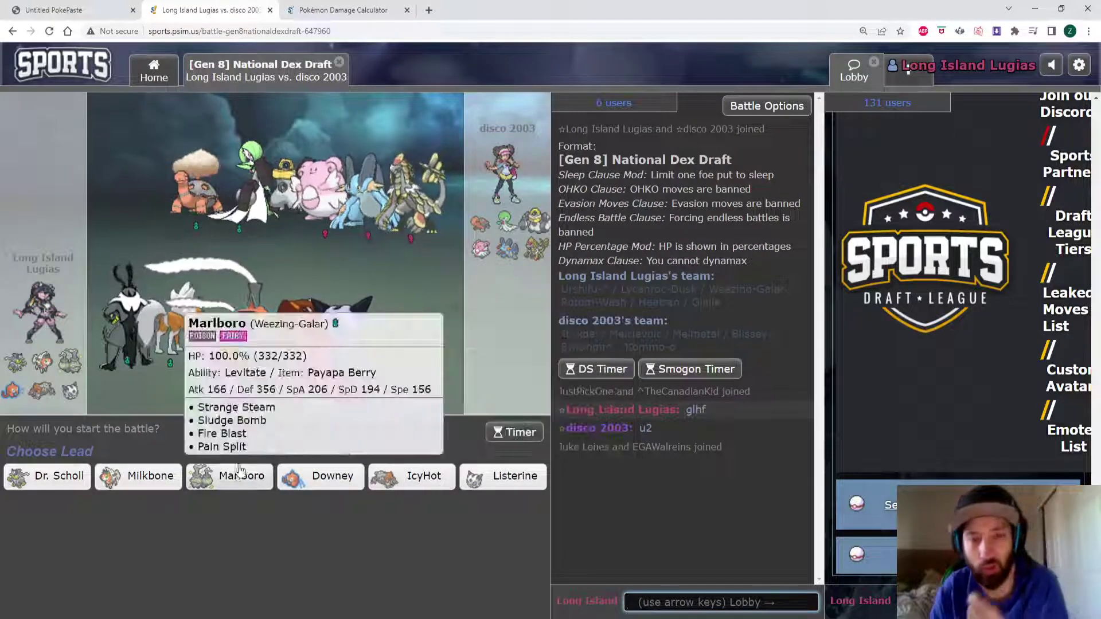
# Step: Lead with Downey, Volt Switch into IcyHot, return to Downey, and Toxic Swampert
pyautogui.click(335, 478)
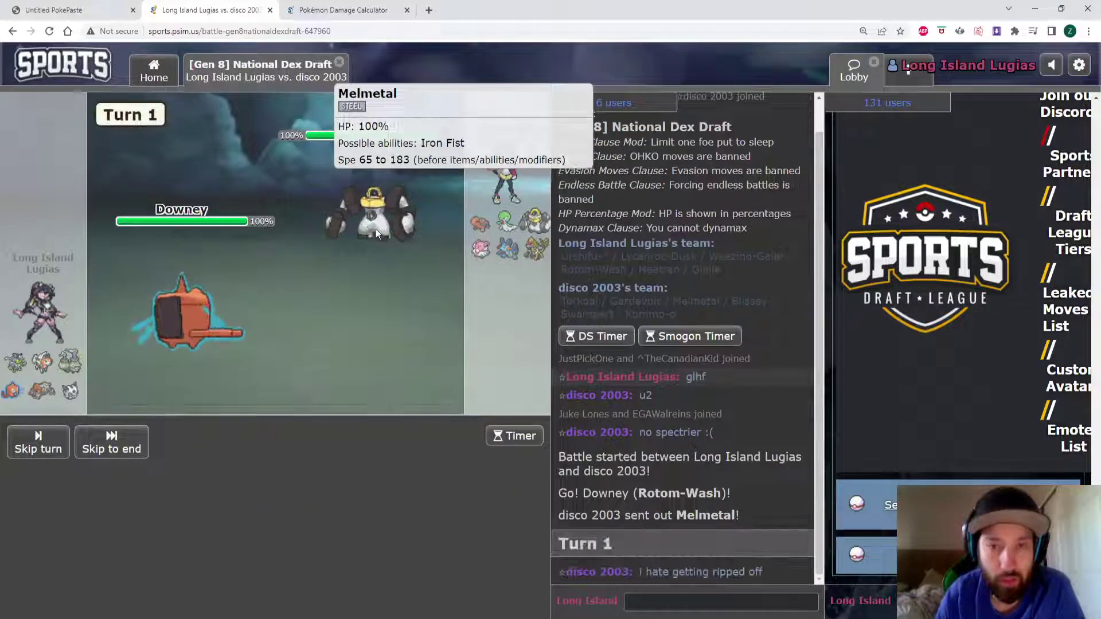
pyautogui.click(112, 478)
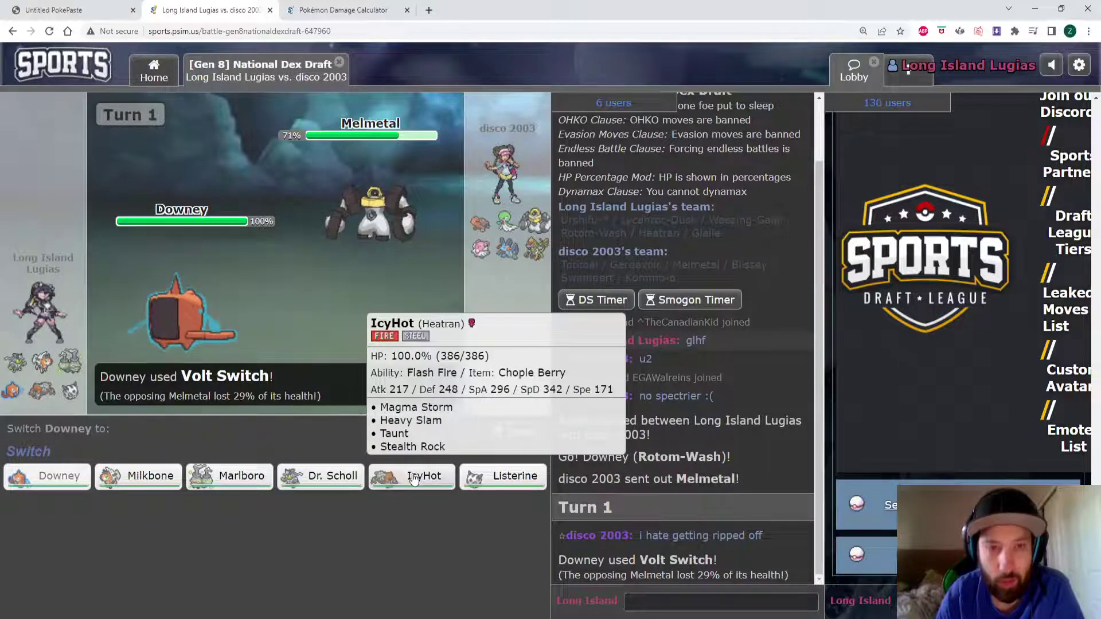
pyautogui.click(382, 476)
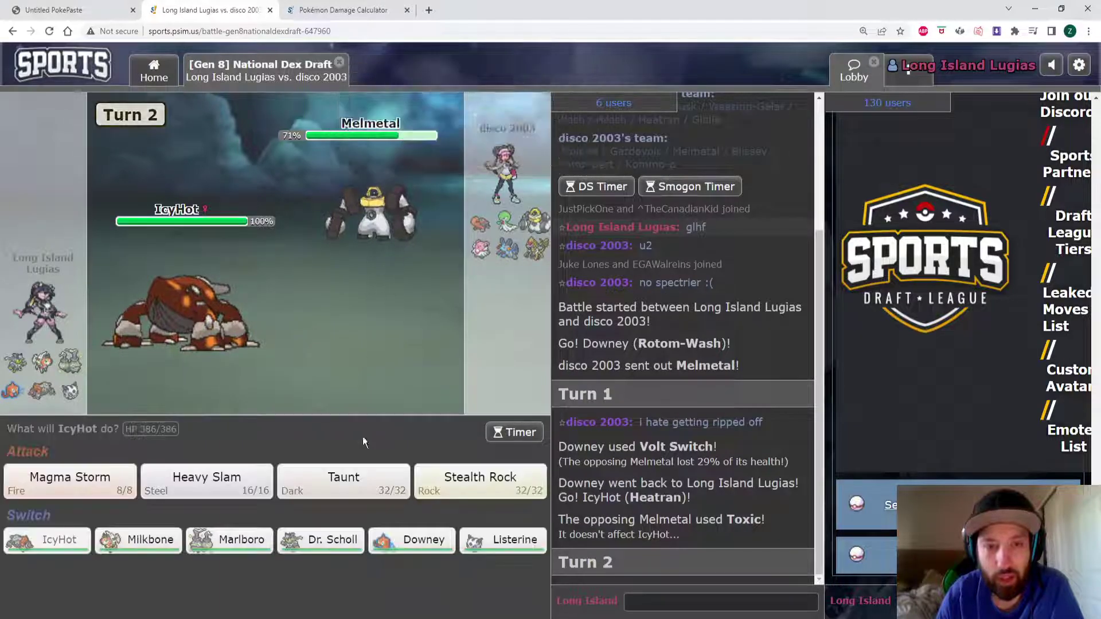
pyautogui.click(412, 536)
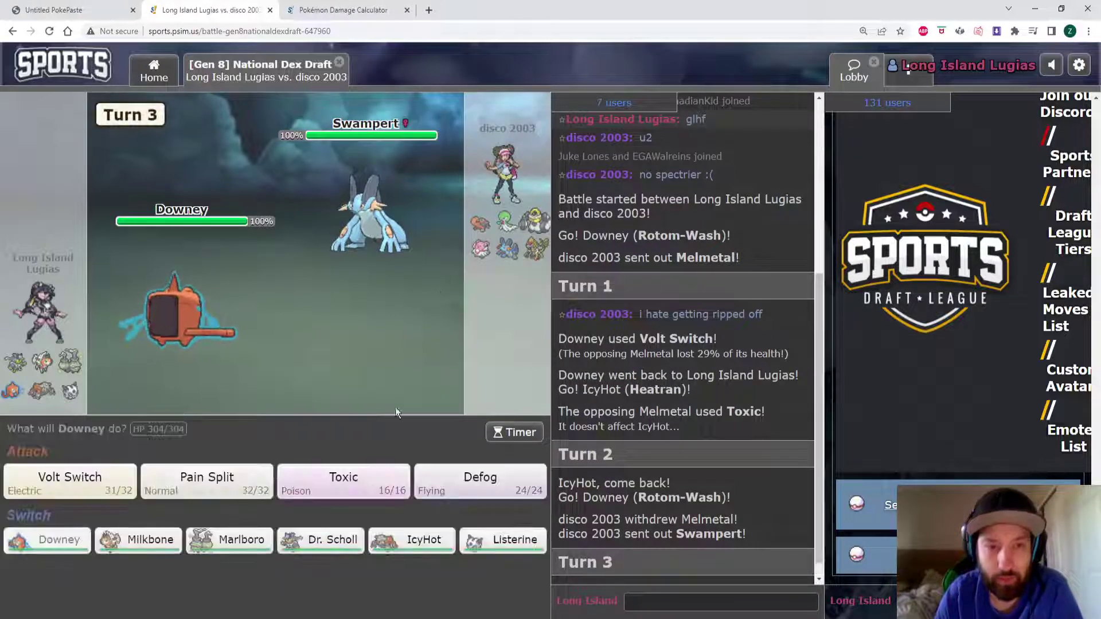
pyautogui.click(354, 478)
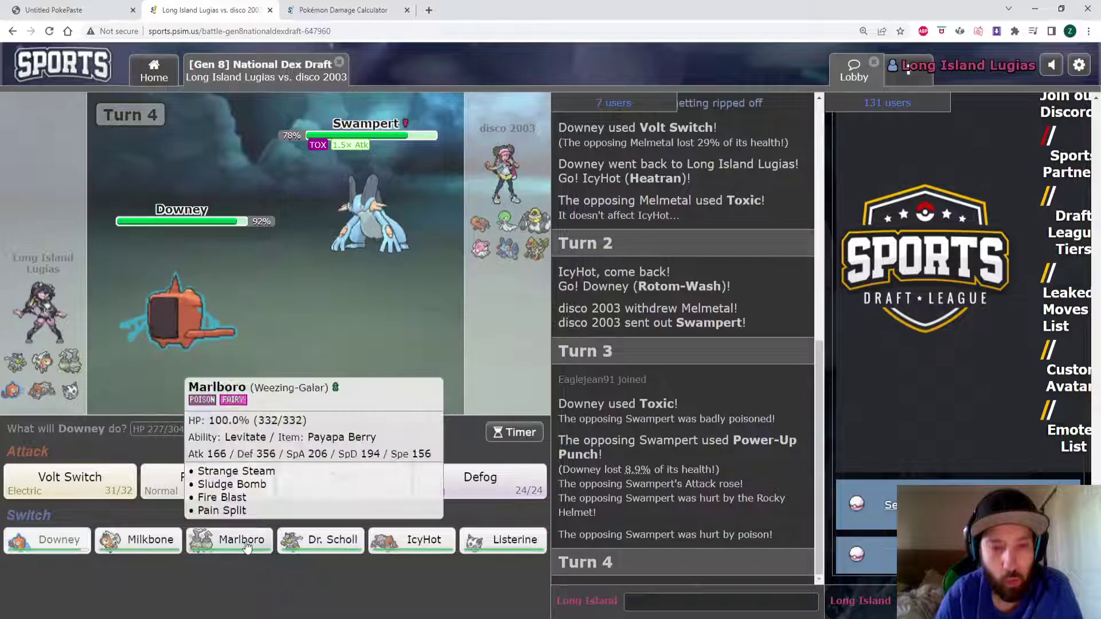
pyautogui.moveTo(230, 539)
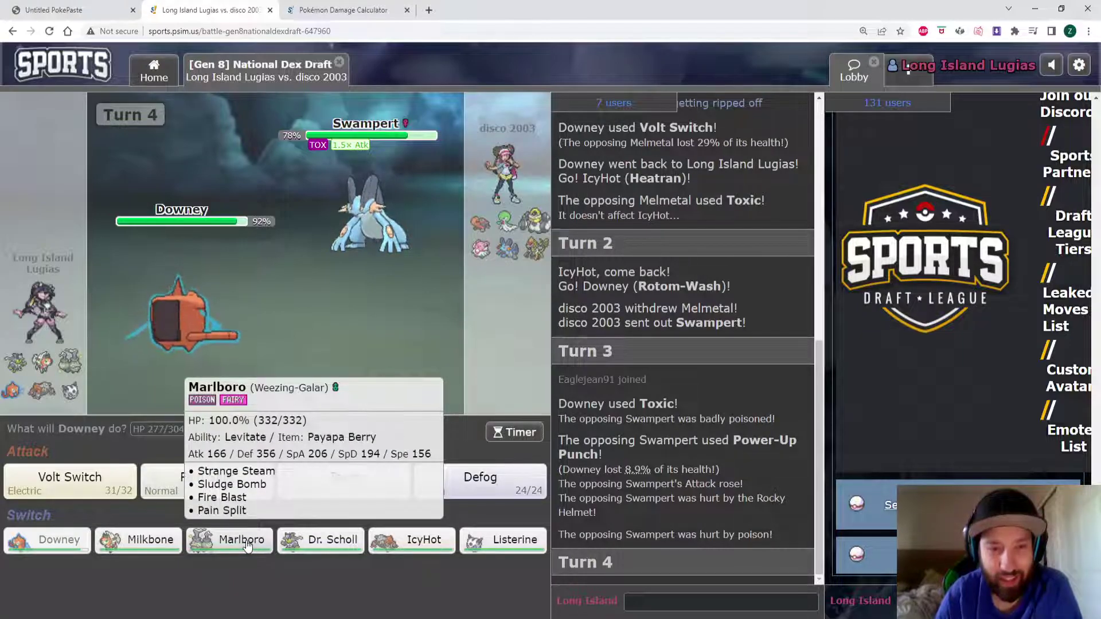
# Step: Swap Downey for Marlboro, use Pain Split, then cycle Dr. Scholl and Marlboro
pyautogui.click(246, 545)
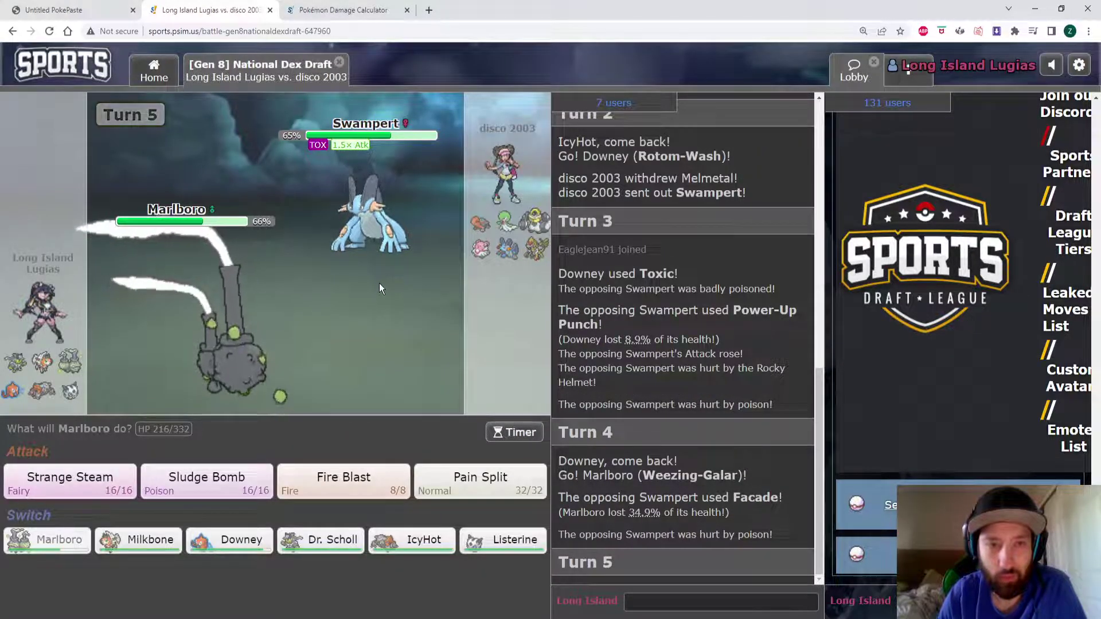
pyautogui.click(489, 482)
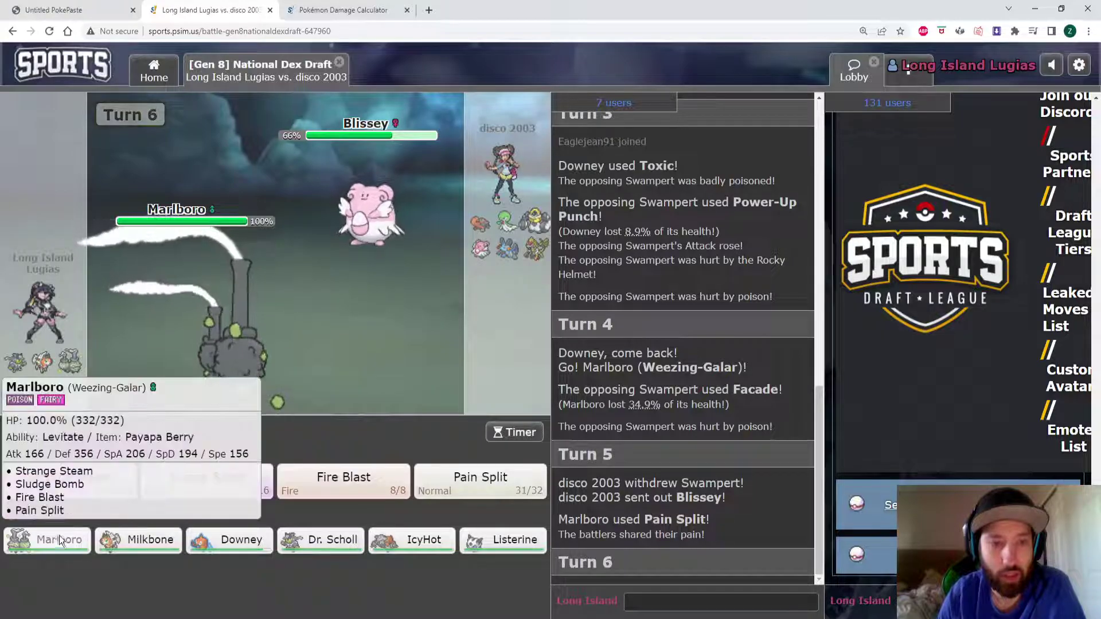
pyautogui.click(327, 541)
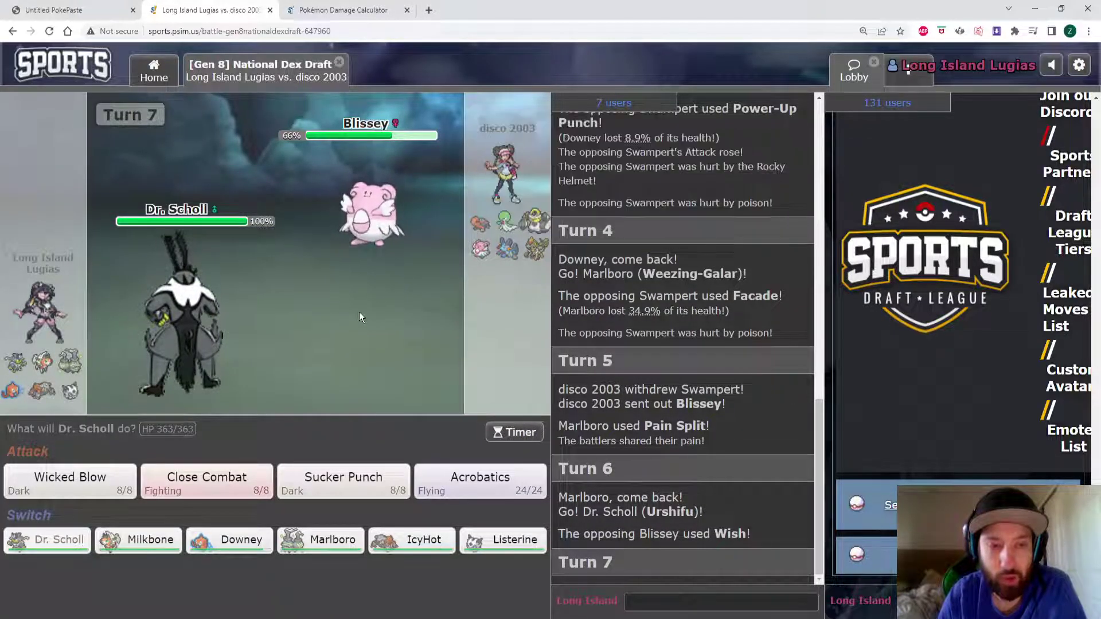
pyautogui.click(337, 539)
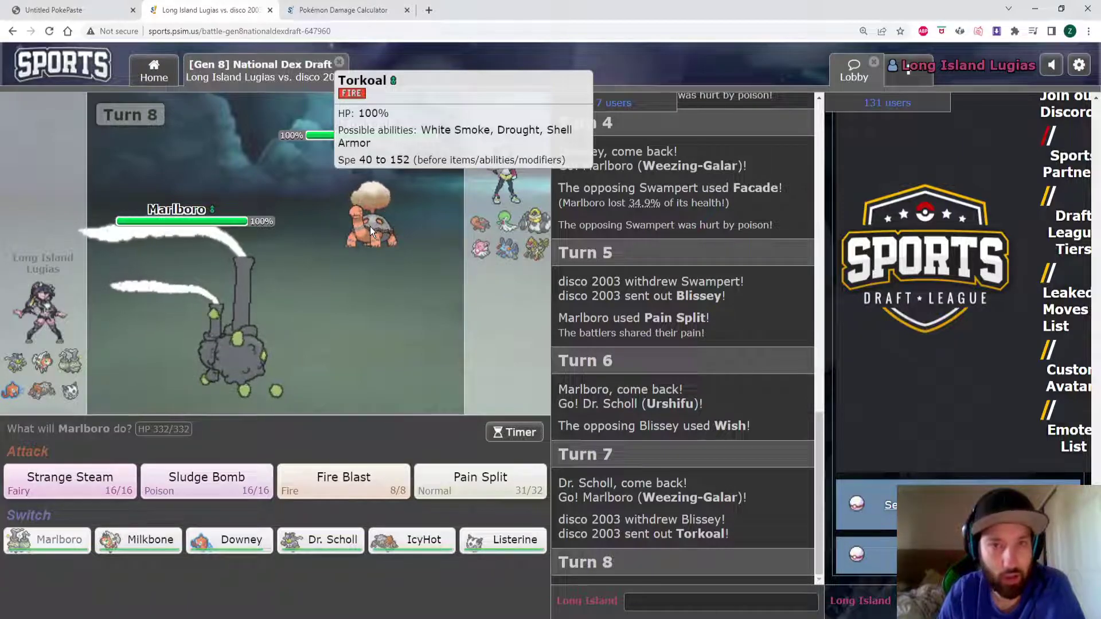
# Step: Sludge Bomb Torkoal, Sludge Bomb Blissey, then replace the burned Marlboro with IcyHot
pyautogui.click(220, 479)
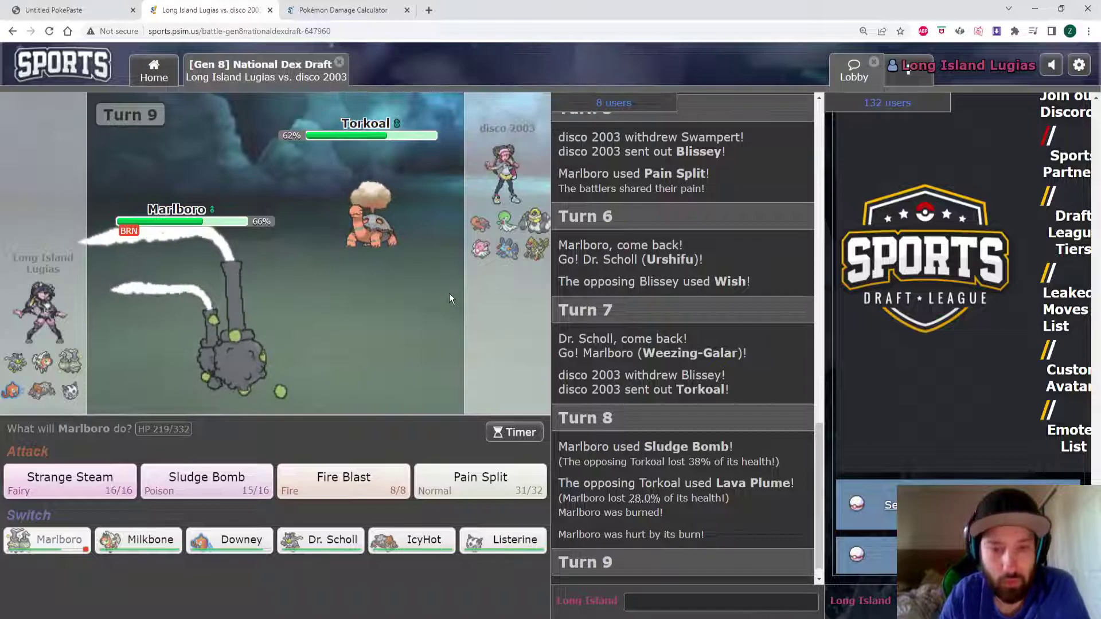
pyautogui.moveTo(413, 539)
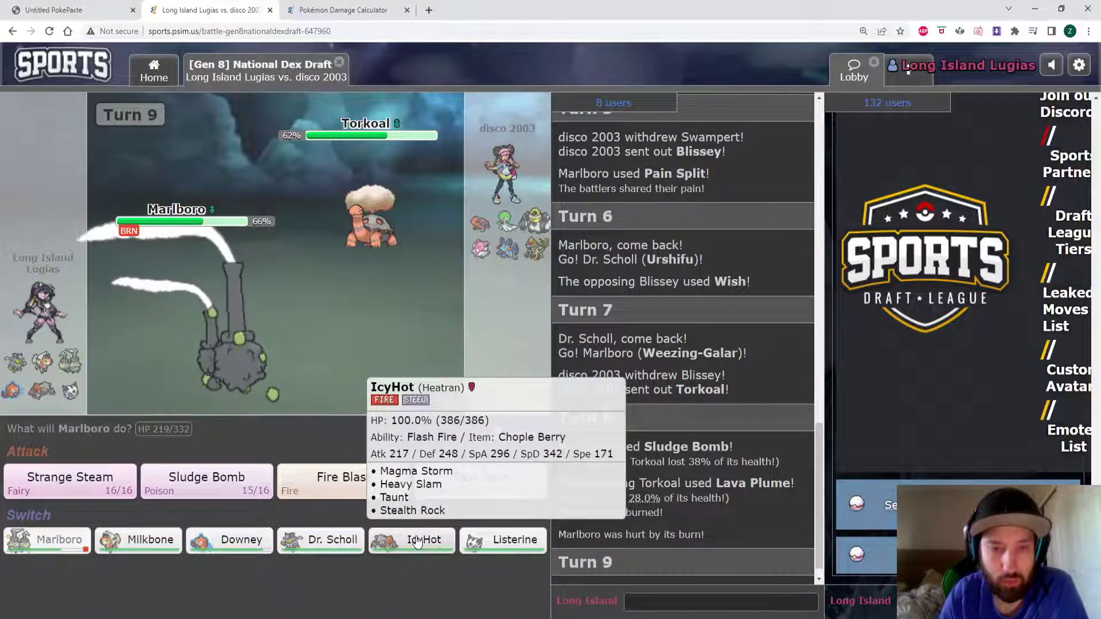
pyautogui.click(219, 487)
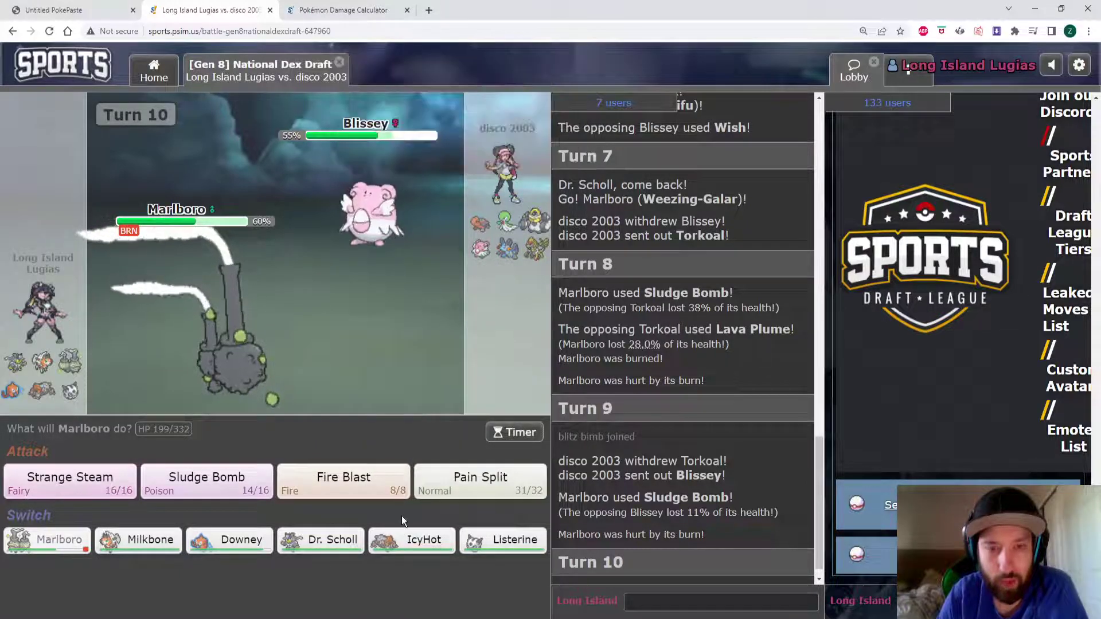
pyautogui.click(411, 540)
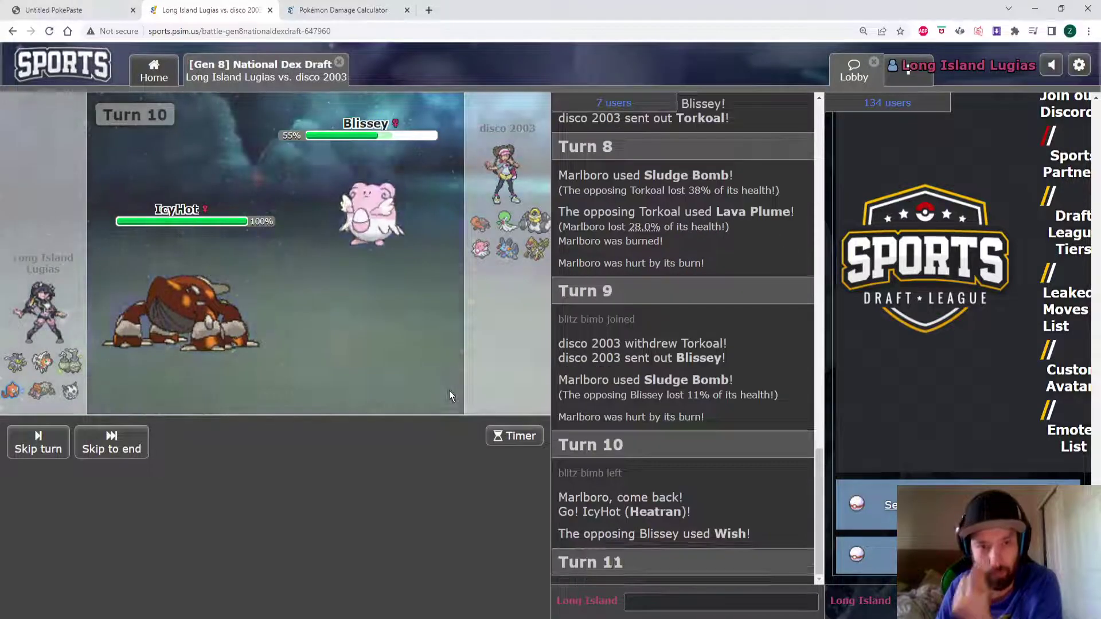
# Step: Use IcyHot's Stealth Rock on turn 11, then swap in Dr. Scholl (Urshifu) on turn 12
pyautogui.click(486, 482)
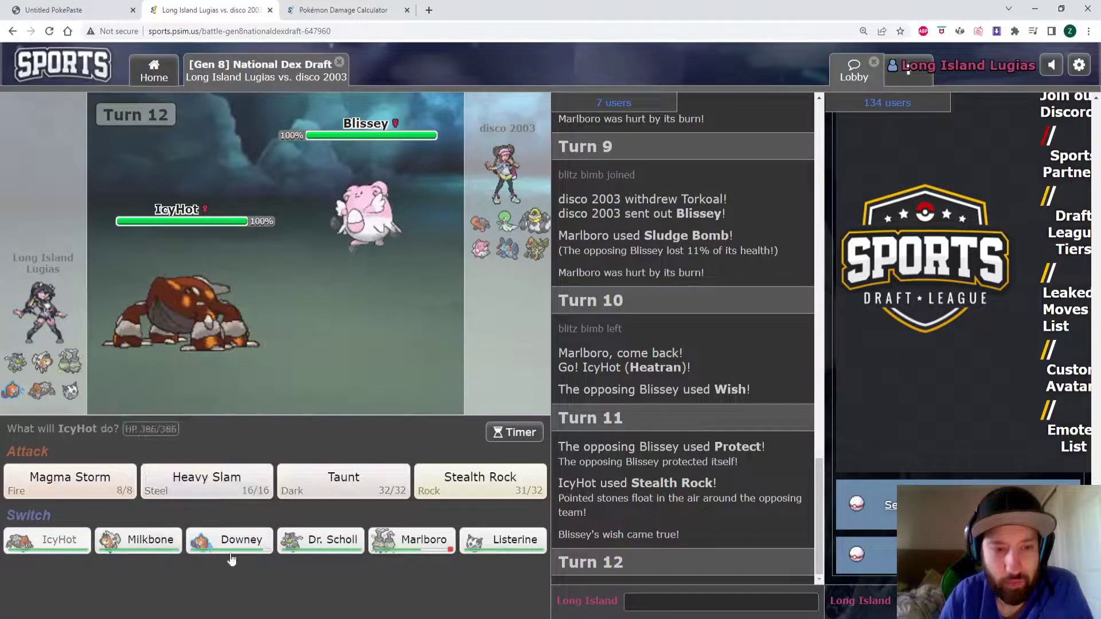
pyautogui.click(326, 543)
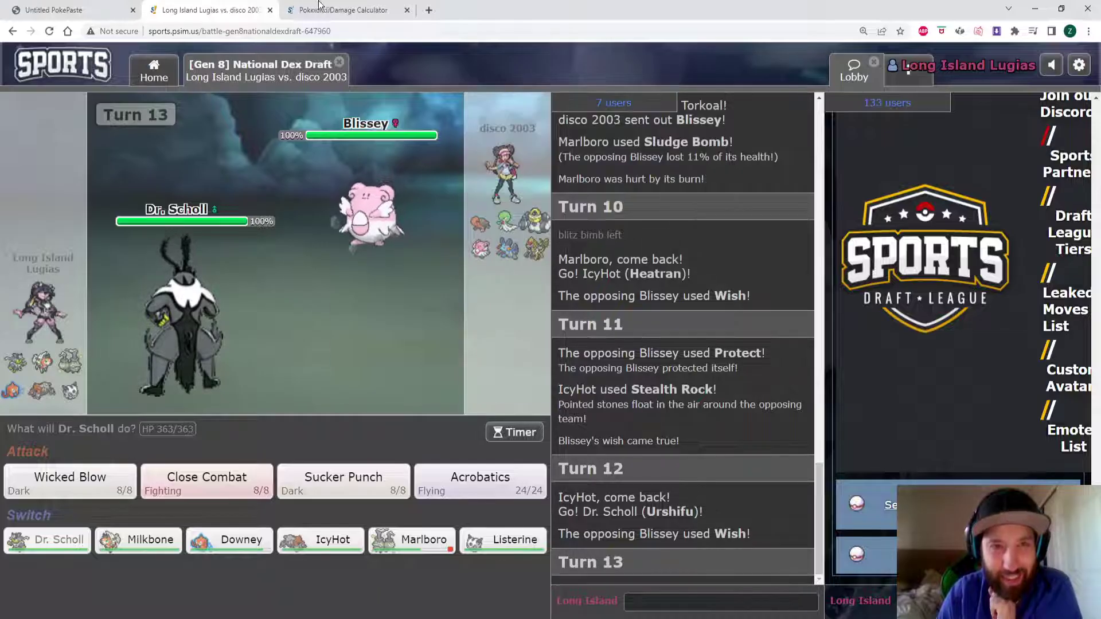
# Step: Calculate Dr. Scholl's Urshifu against Torkoal (Wicked Blow crit 32.3–38.4%), then return to the battle
pyautogui.click(342, 9)
pyautogui.click(183, 286)
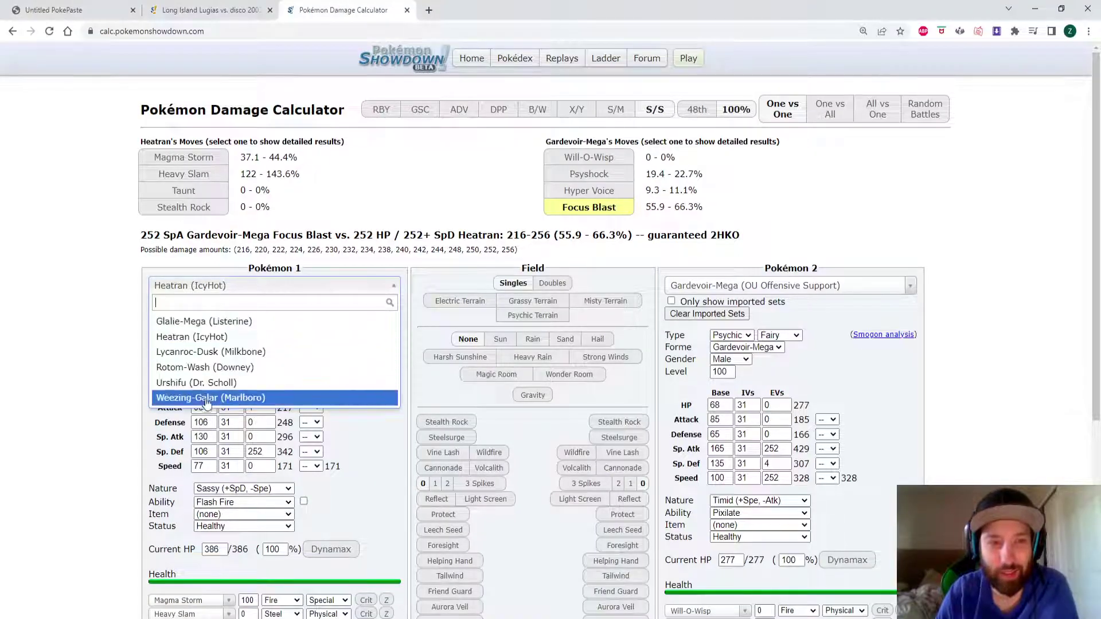
pyautogui.click(196, 383)
pyautogui.click(694, 286)
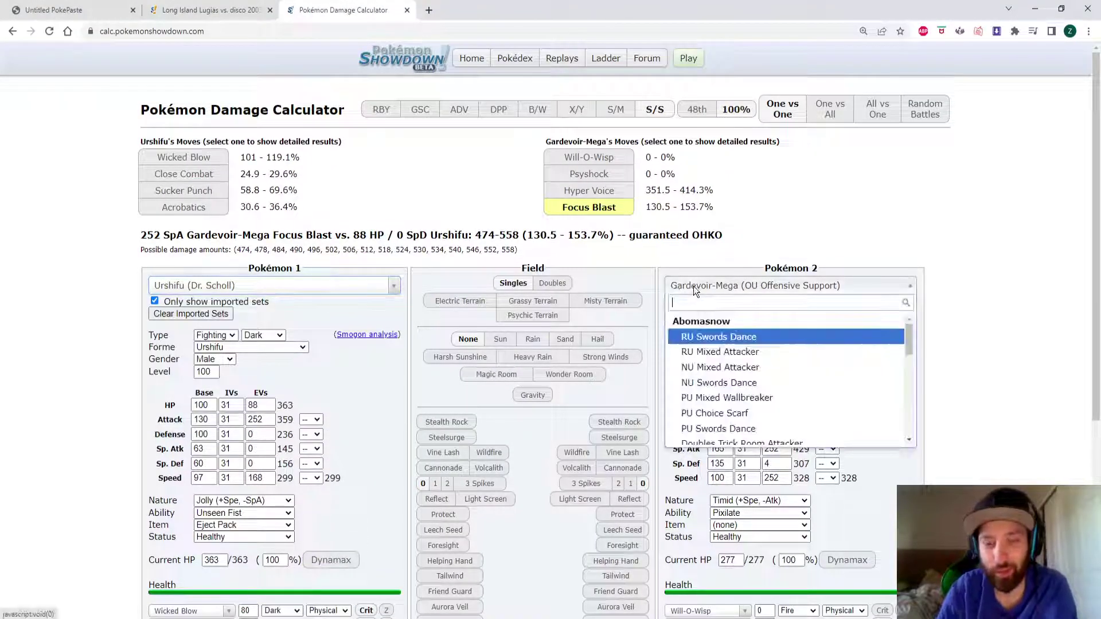
pyautogui.write('torko')
pyautogui.press('Return')
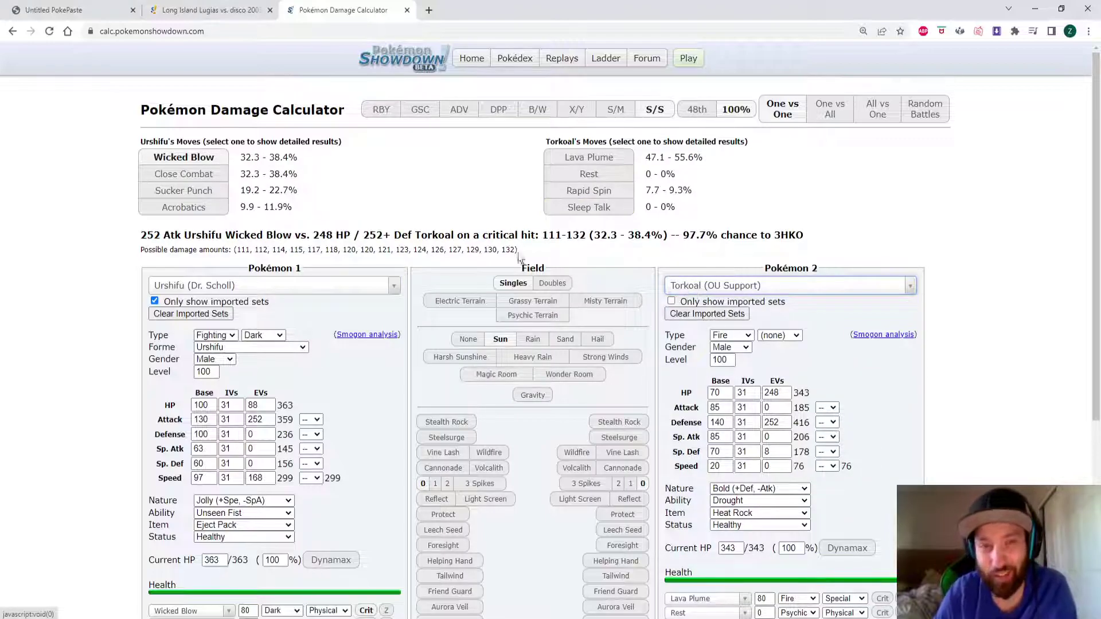
pyautogui.click(242, 8)
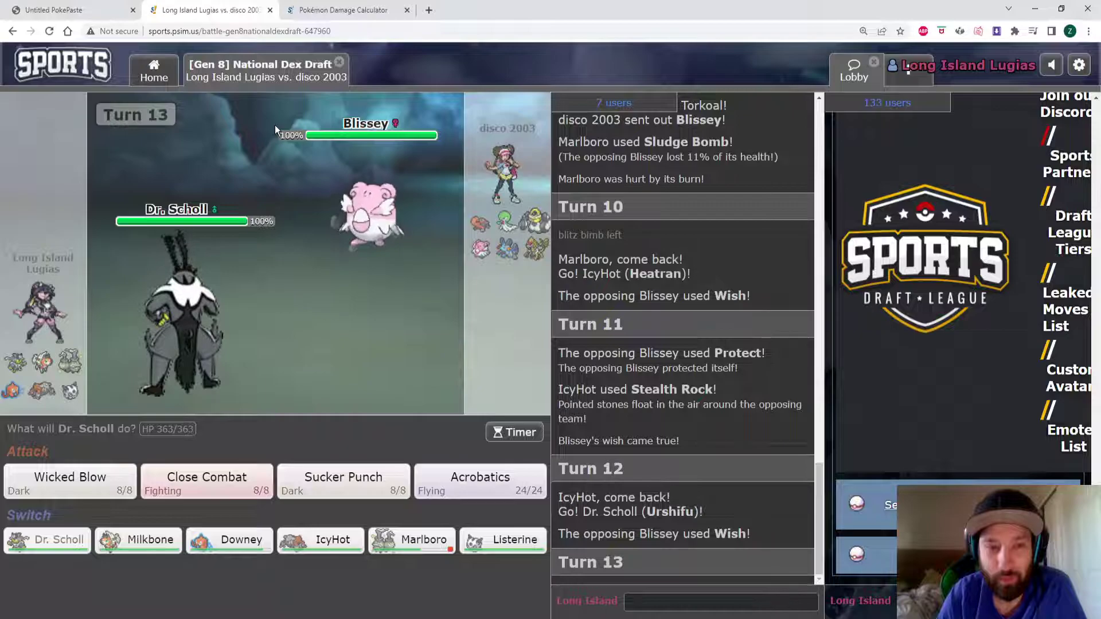
pyautogui.moveTo(141, 539)
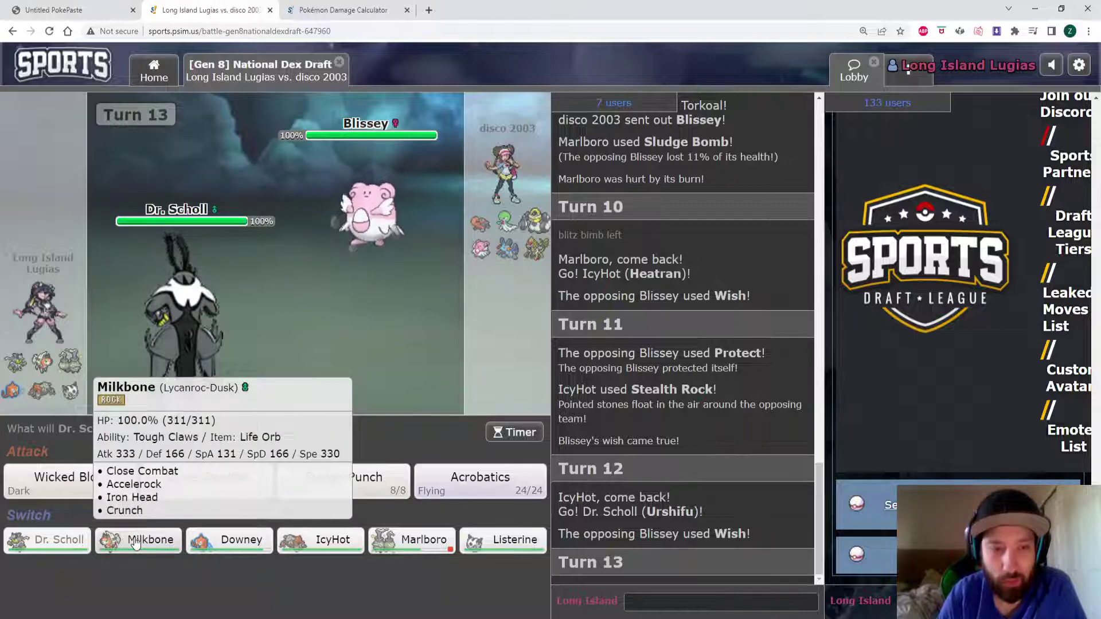
# Step: Switch to Downey, Toxic the opposing Blissey, then Volt Switch into IcyHot
pyautogui.click(241, 543)
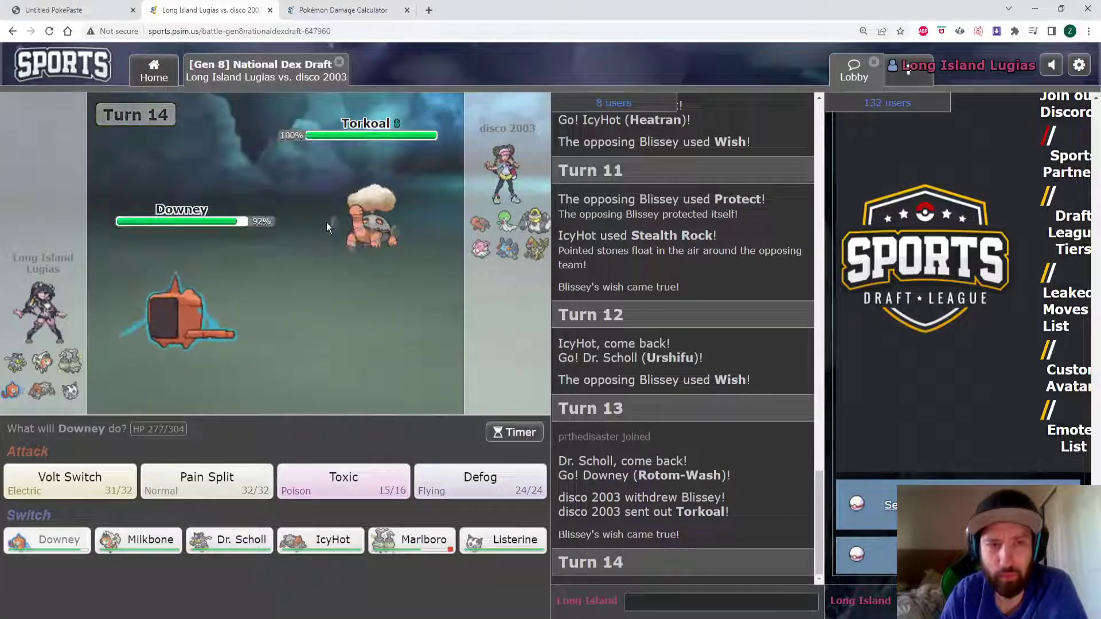
pyautogui.click(344, 477)
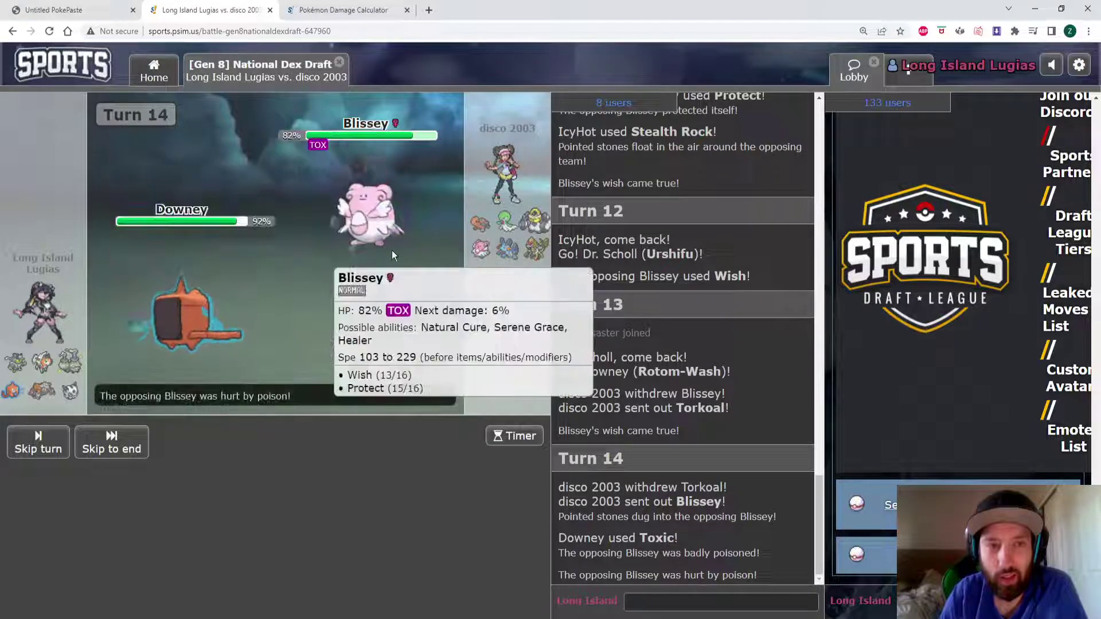
pyautogui.click(94, 468)
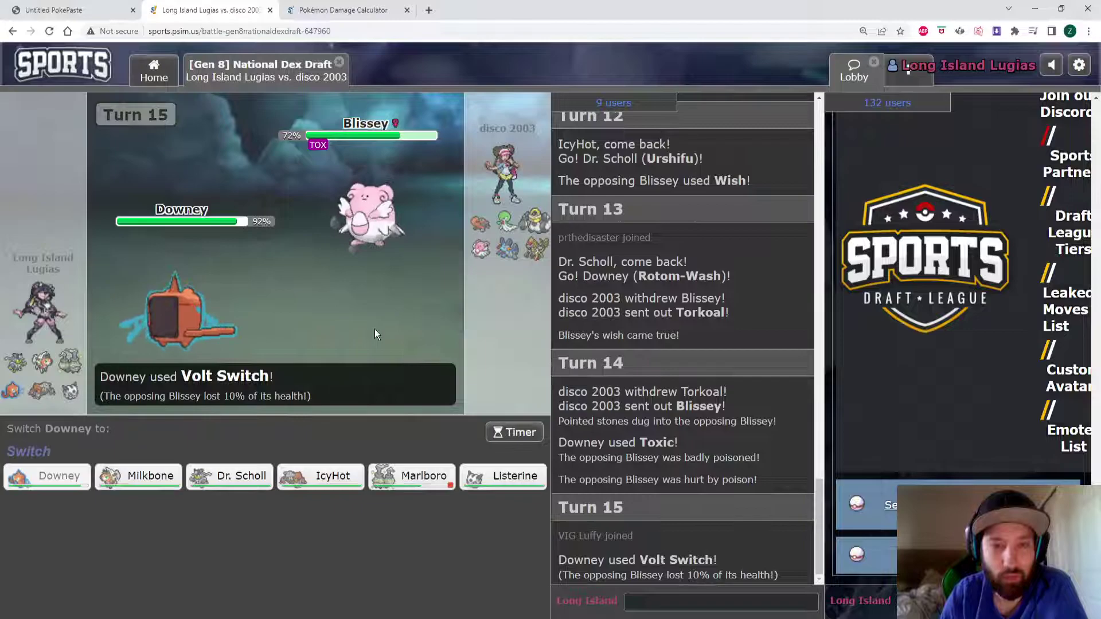
pyautogui.click(321, 480)
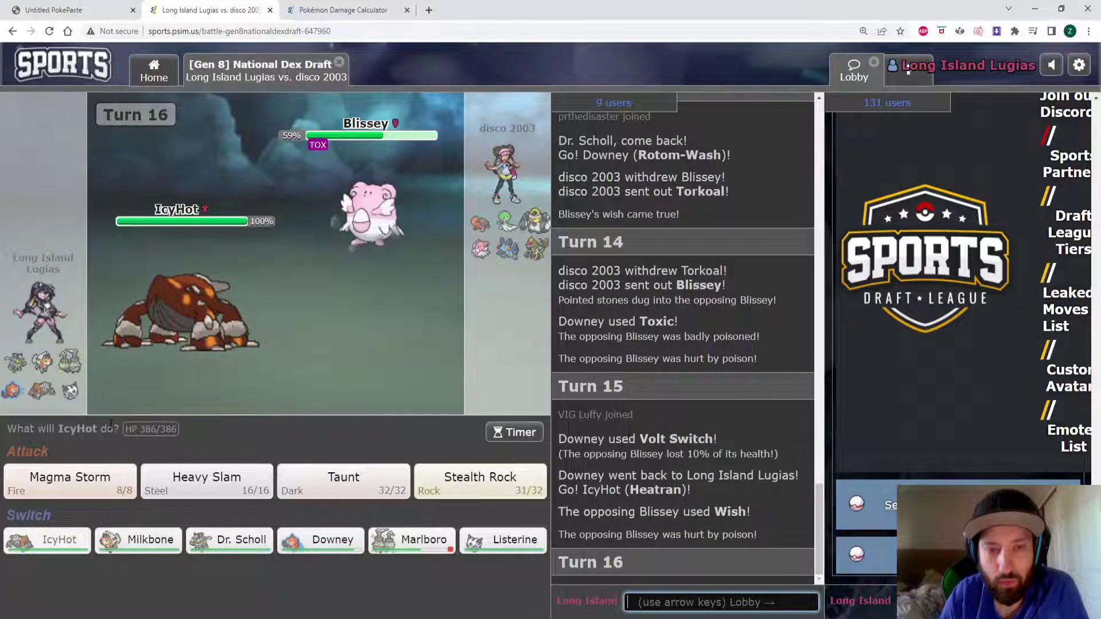
pyautogui.moveTo(70, 482)
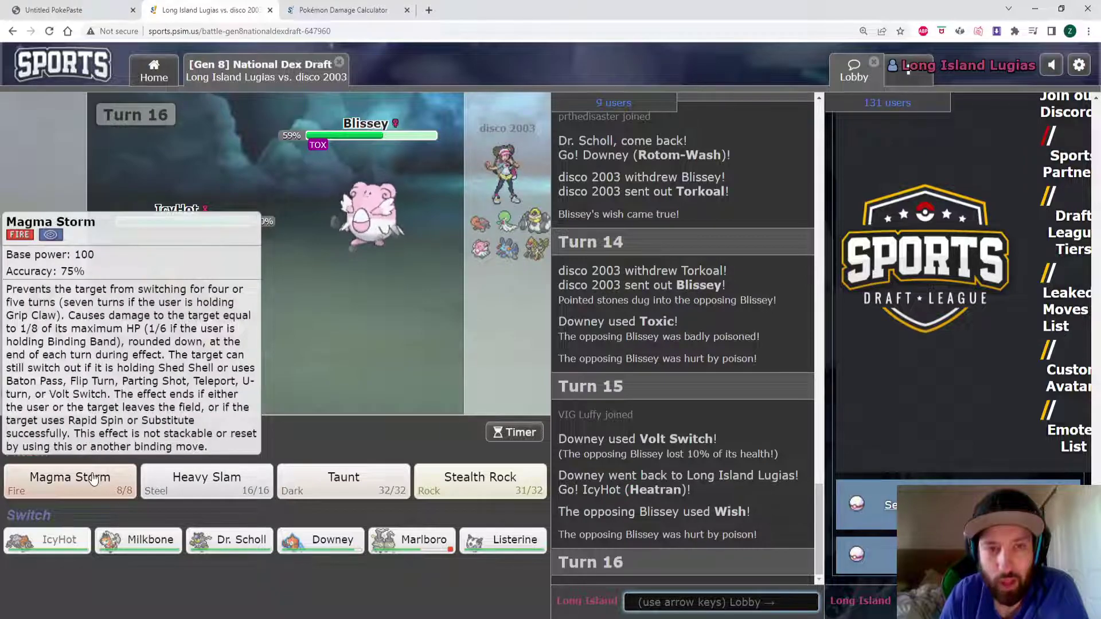
# Step: Use IcyHot's Magma Storm, trapping the Swampert that switches in
pyautogui.click(86, 479)
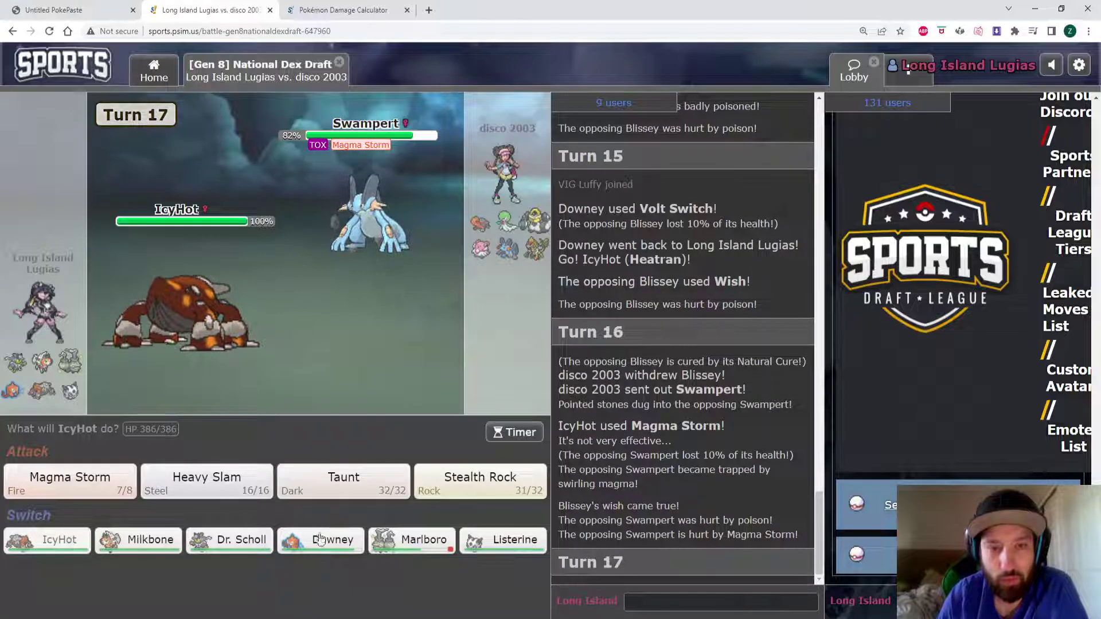
# Step: Switch IcyHot out to Downey, who takes Scald down to 79%
pyautogui.click(321, 540)
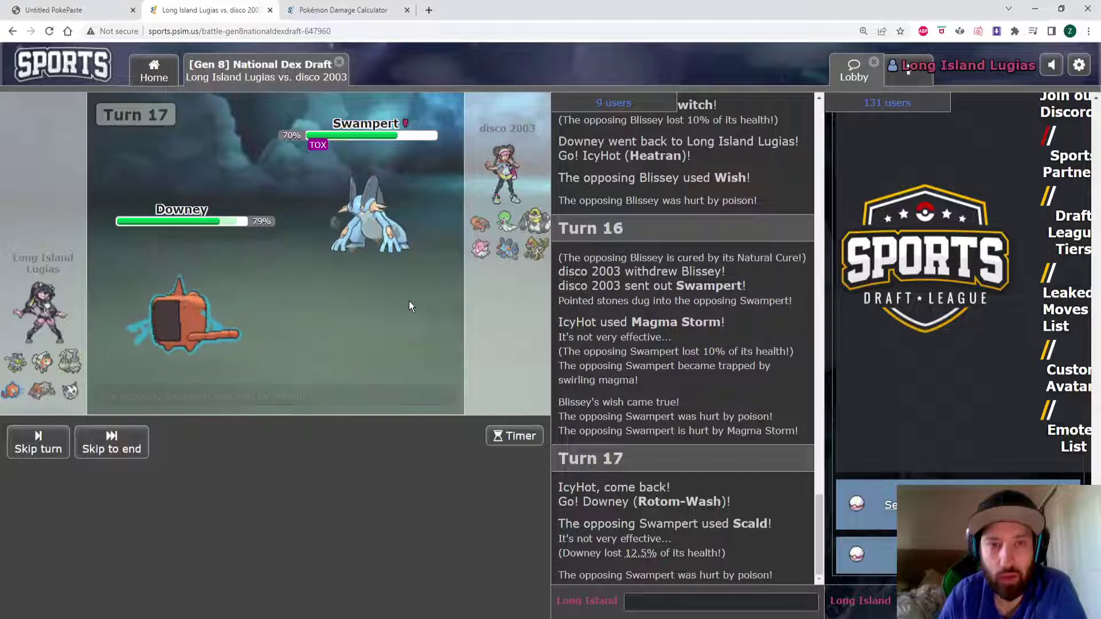
# Step: Volt Switch Downey into IcyHot and trap Swampert with Magma Storm
pyautogui.click(99, 469)
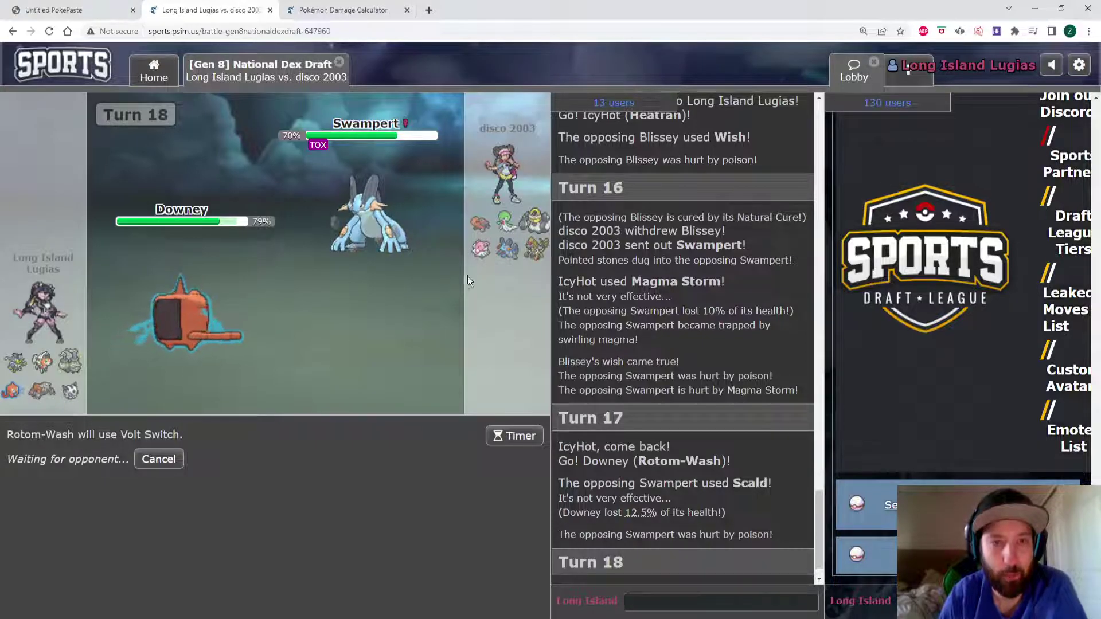
pyautogui.moveTo(509, 248)
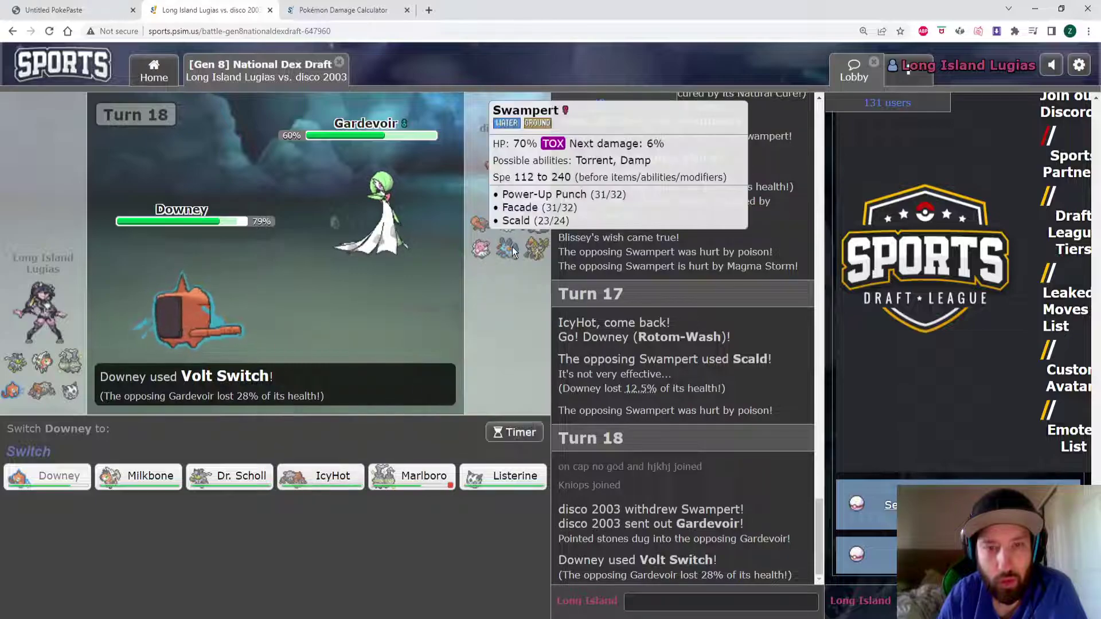
pyautogui.click(332, 474)
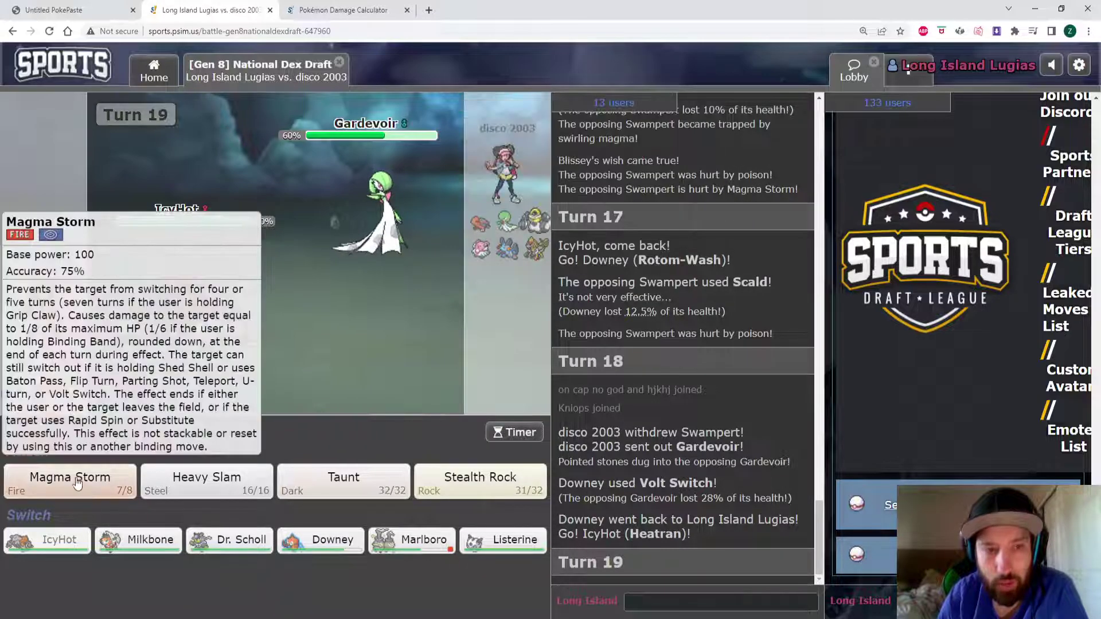
pyautogui.click(75, 480)
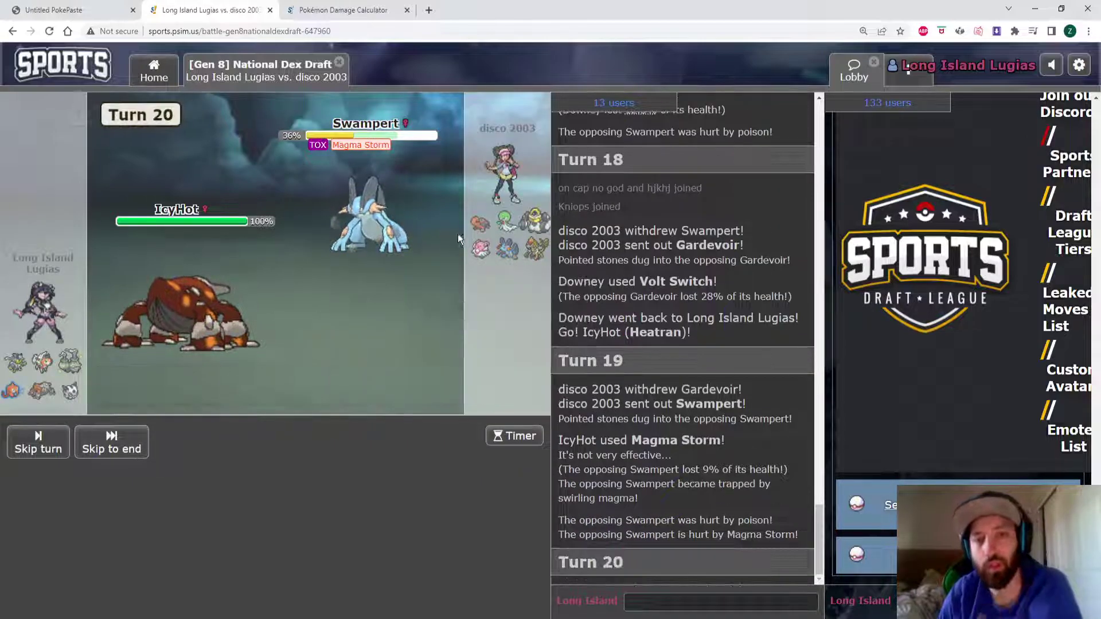
pyautogui.moveTo(368, 215)
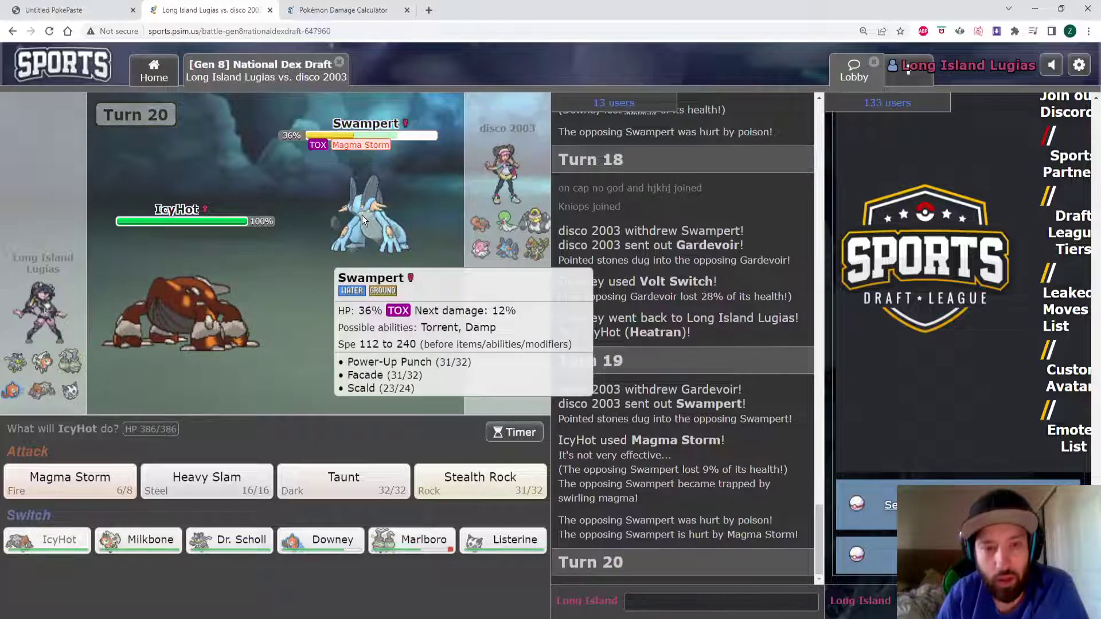
# Step: Bring in Dr. Scholl, knock out Swampert with Close Combat, and send in Milkbone
pyautogui.click(253, 549)
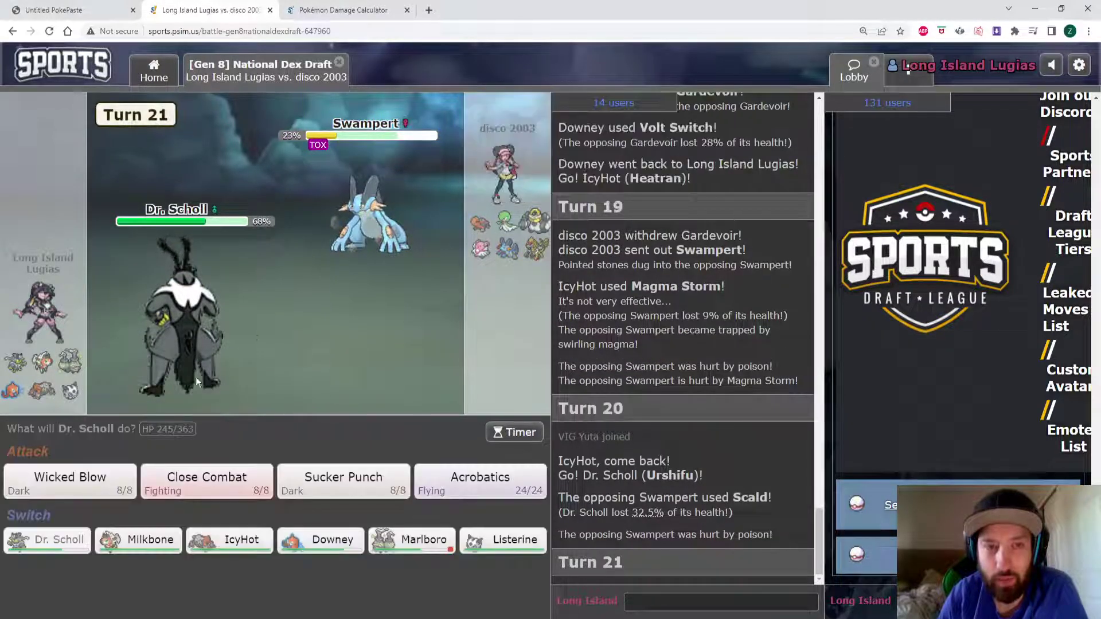
pyautogui.click(237, 489)
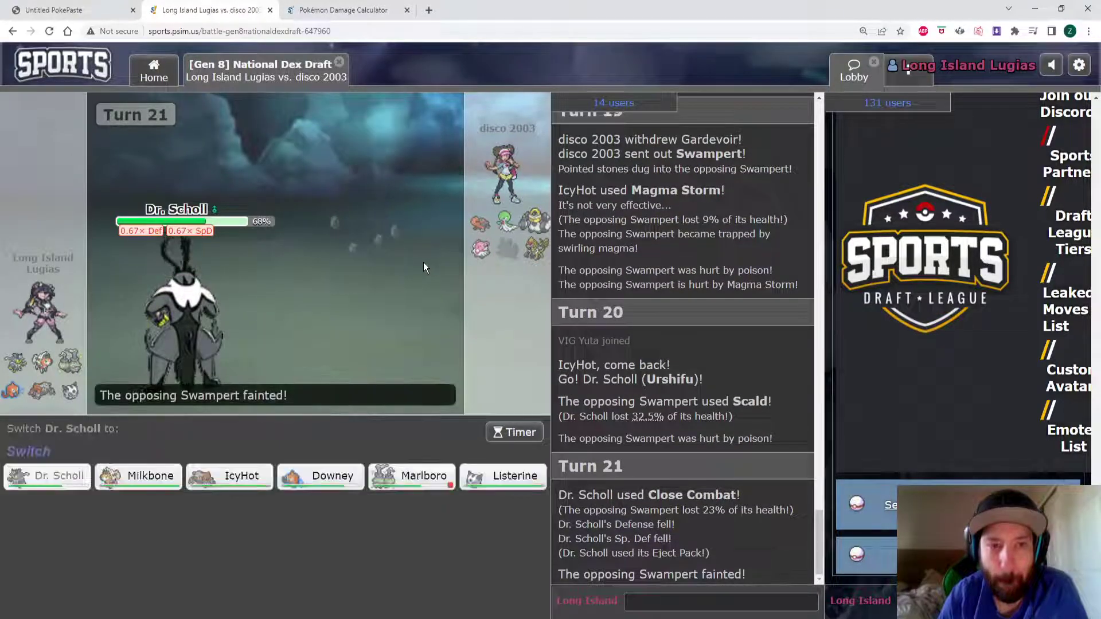
pyautogui.click(250, 476)
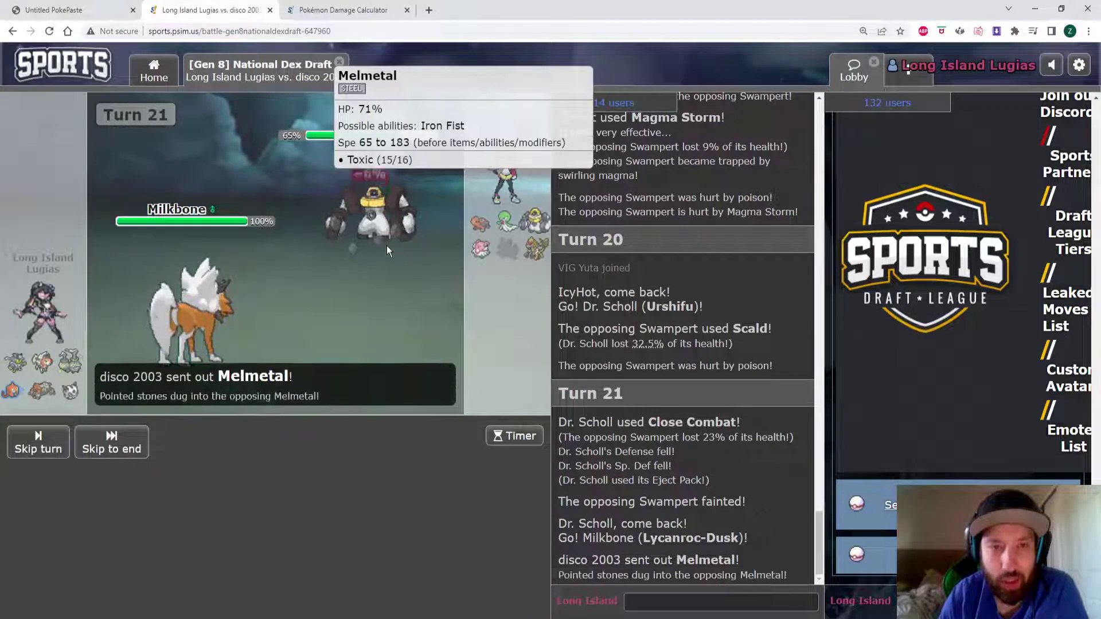
# Step: Calculate Milkbone's Lycanroc-Dusk against Melmetal: Close Combat does 63.7–75.1%
pyautogui.hotkey('ctrl', 'Tab')
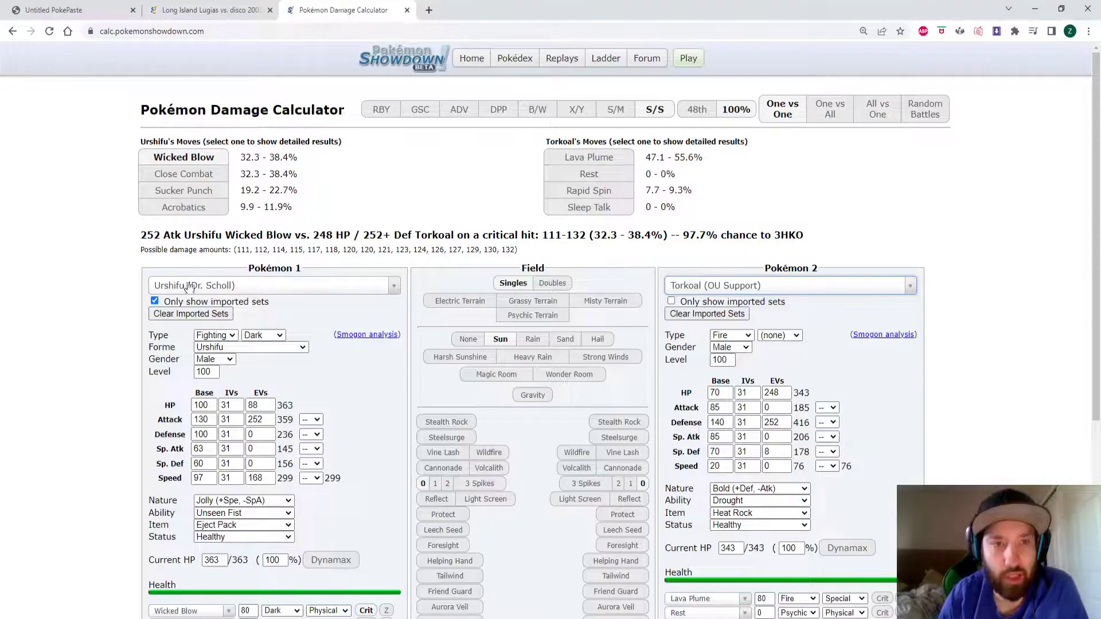
pyautogui.click(189, 287)
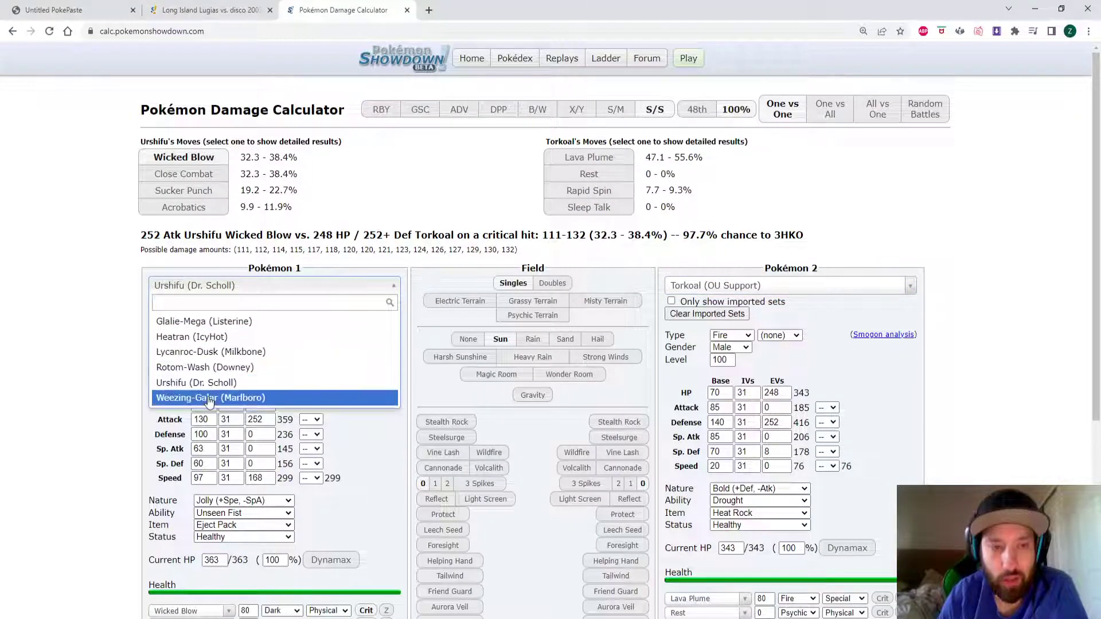
pyautogui.click(206, 353)
pyautogui.click(703, 288)
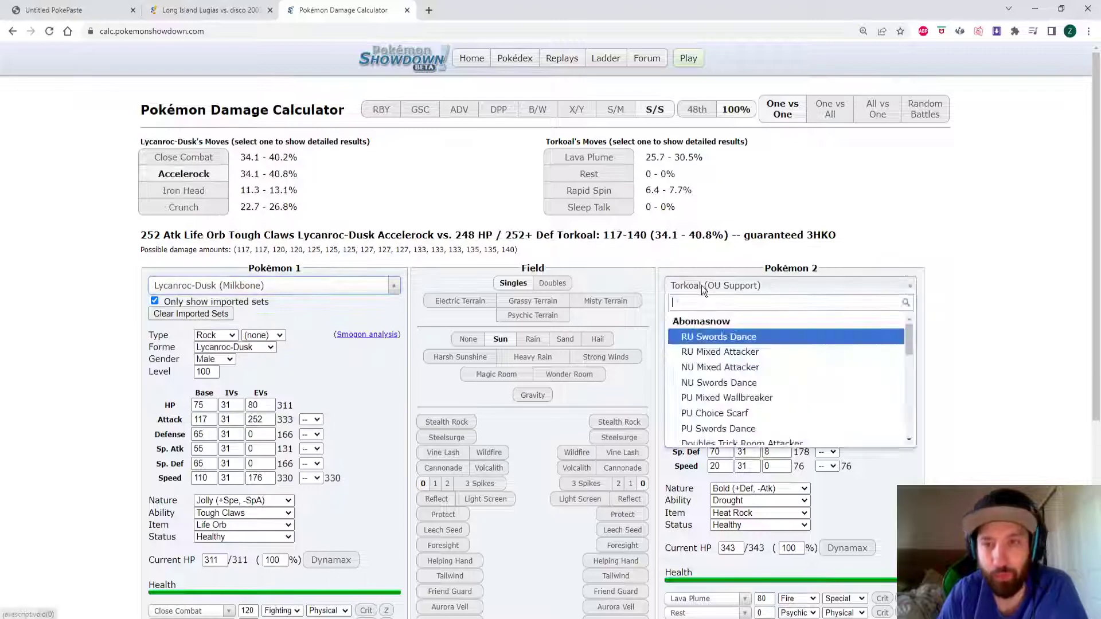
pyautogui.write('melme')
pyautogui.press('Return')
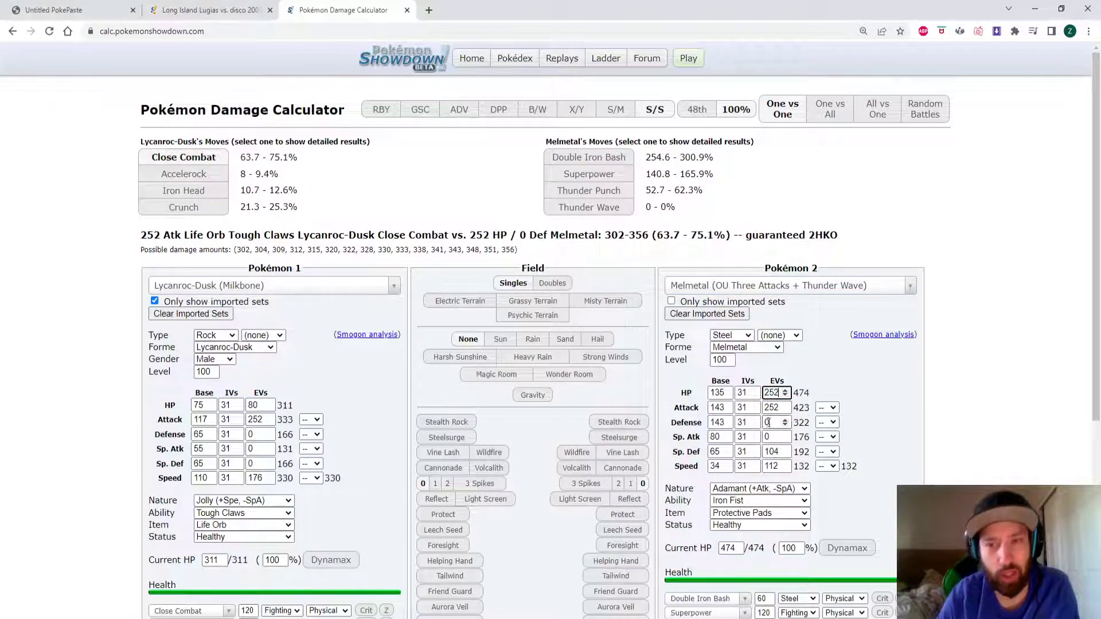
# Step: Switch Milkbone out to Downey, then Volt Switch into Dr. Scholl
pyautogui.click(206, 9)
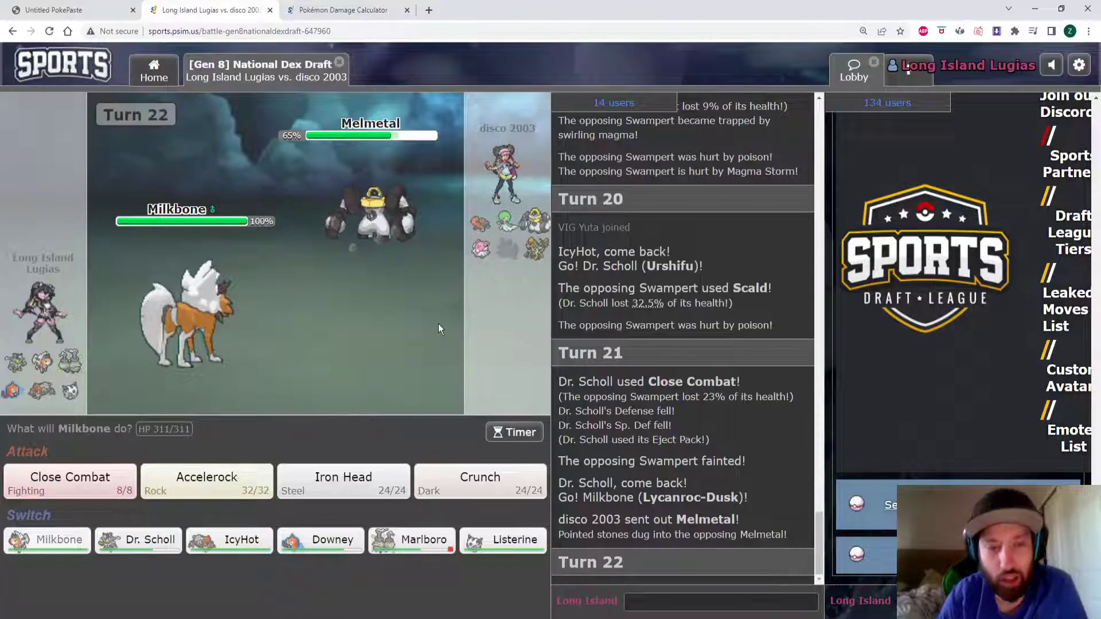
pyautogui.click(340, 546)
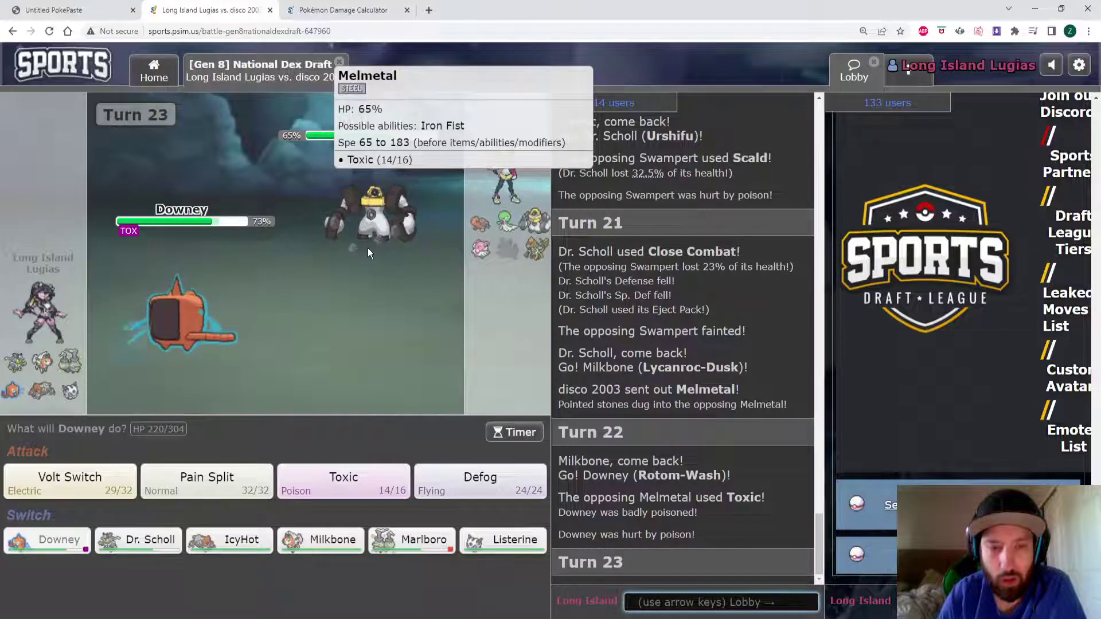
pyautogui.click(109, 476)
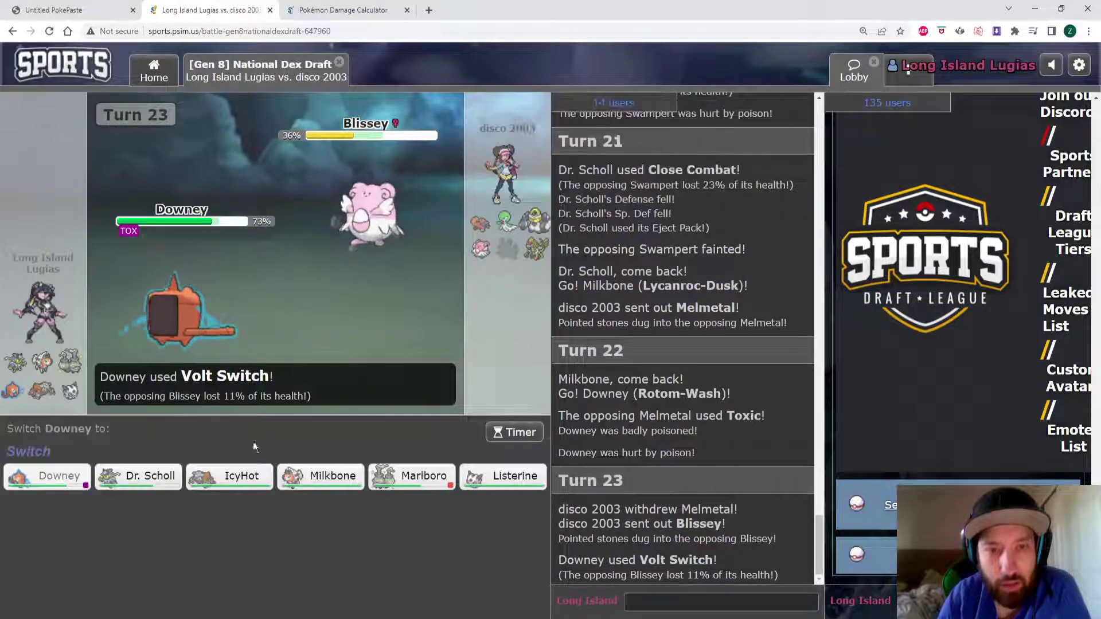
pyautogui.moveTo(322, 539)
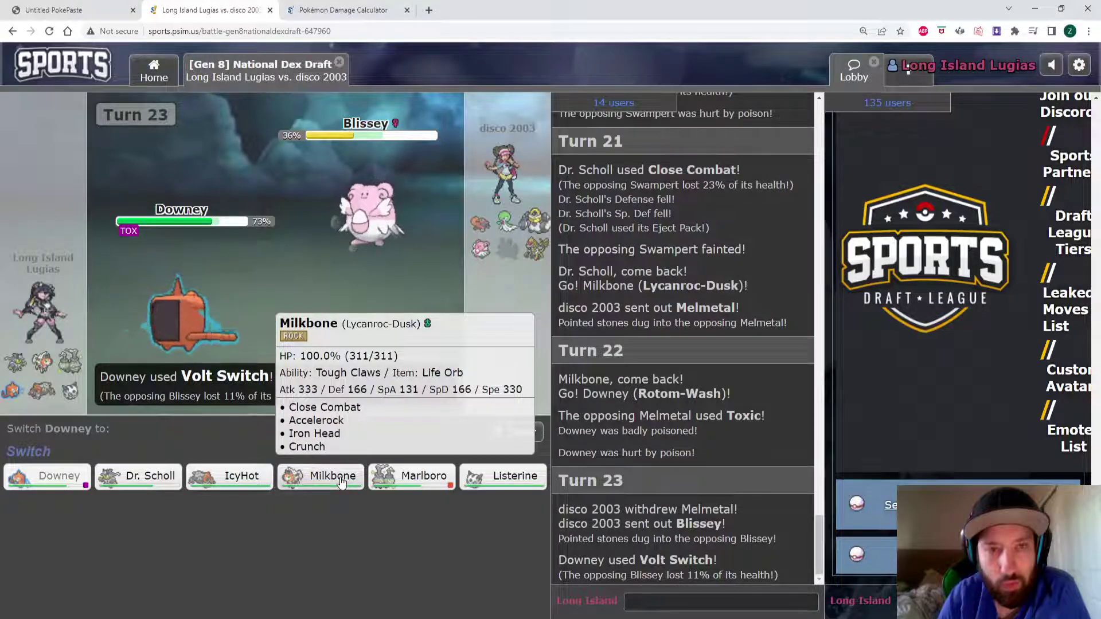
pyautogui.click(147, 479)
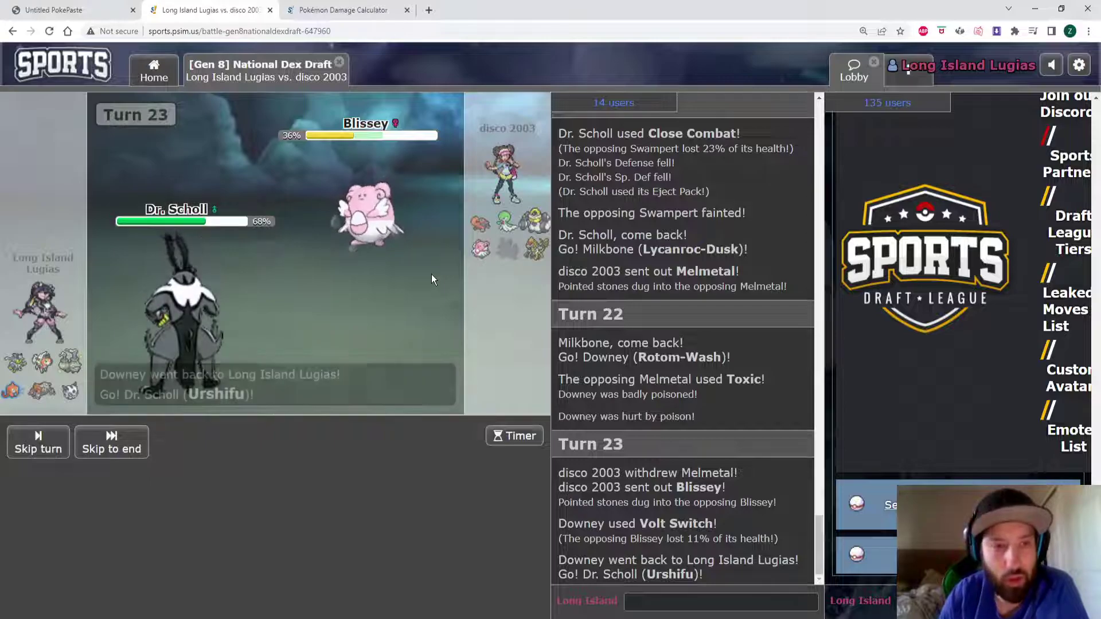
# Step: Close Combat the opposing Torkoal, switch back to Downey, and choose Volt Switch
pyautogui.click(200, 481)
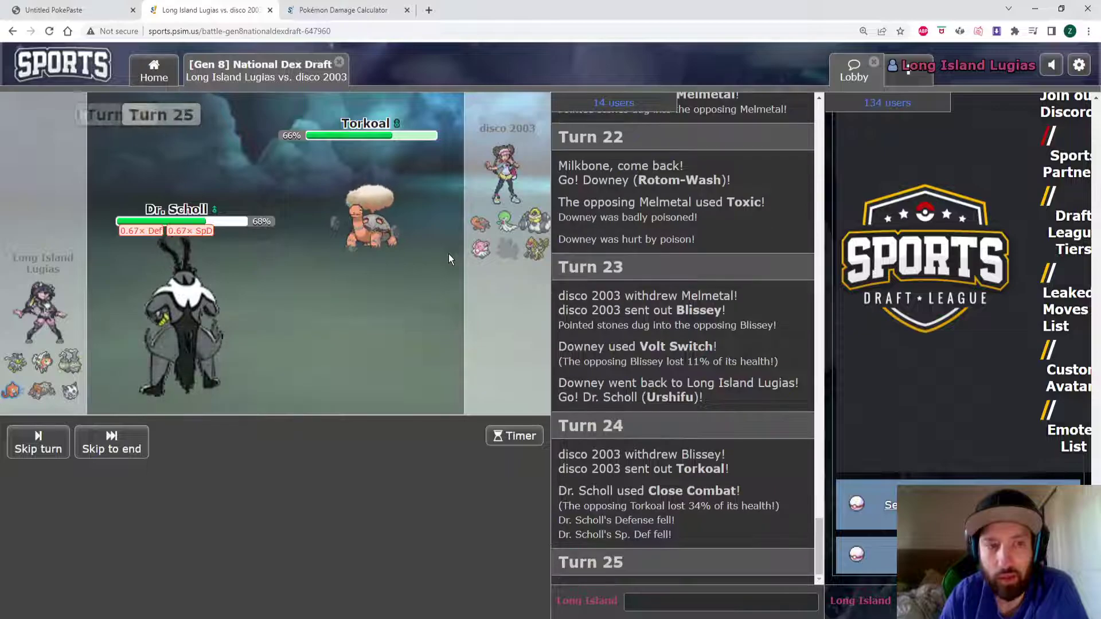
pyautogui.click(150, 542)
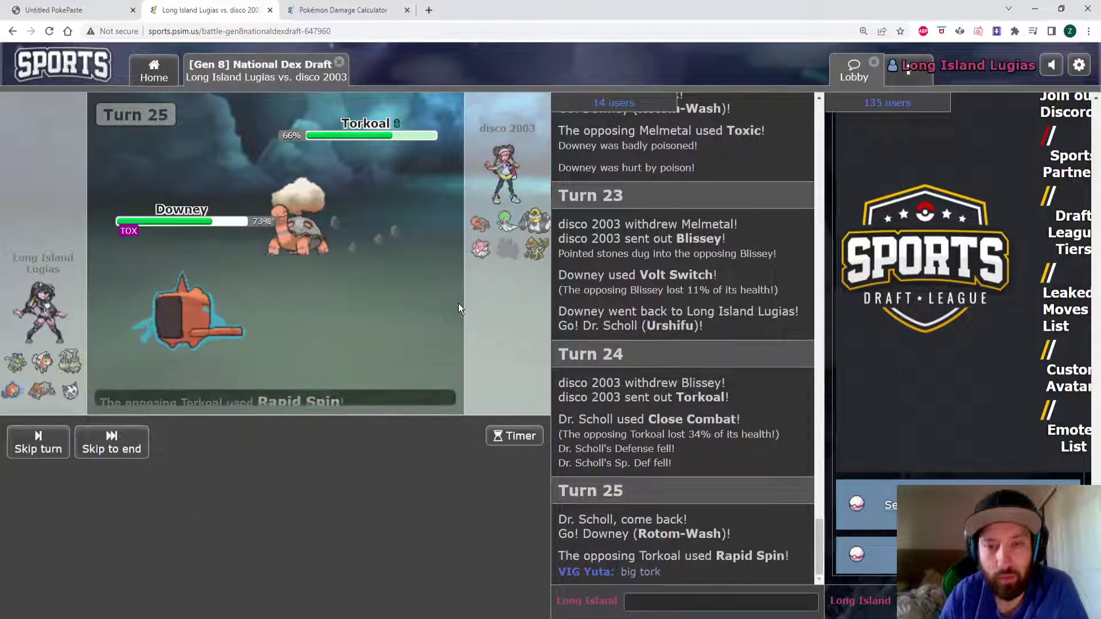
pyautogui.click(131, 447)
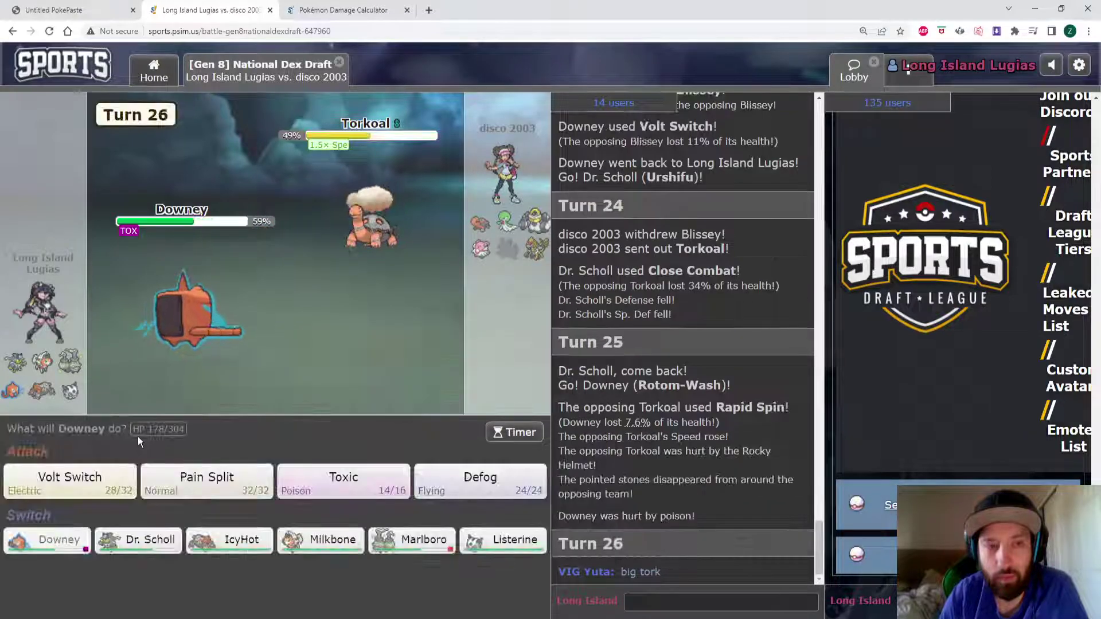
pyautogui.click(103, 480)
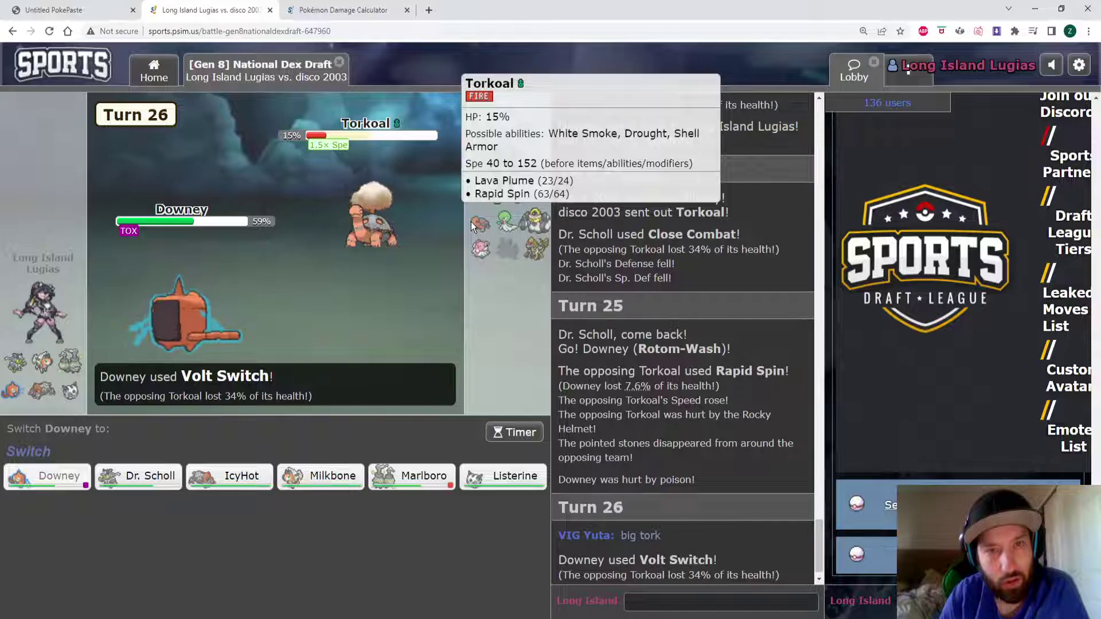
pyautogui.moveTo(230, 539)
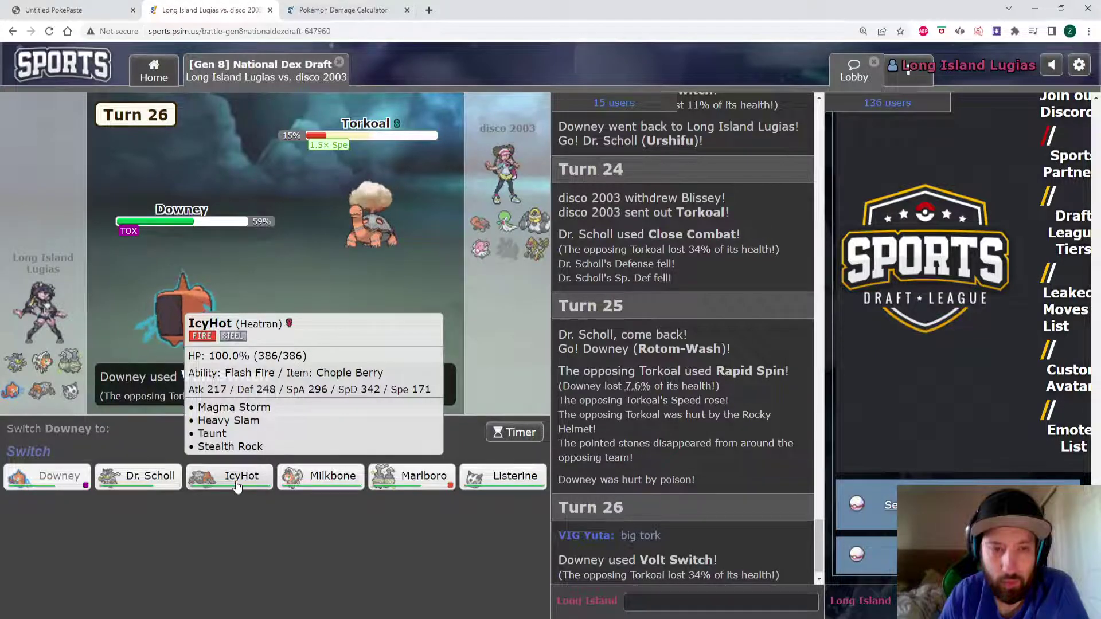
# Step: Bring in Dr. Scholl to Close Combat Torkoal, skip playback, and send Heatran in
pyautogui.click(142, 478)
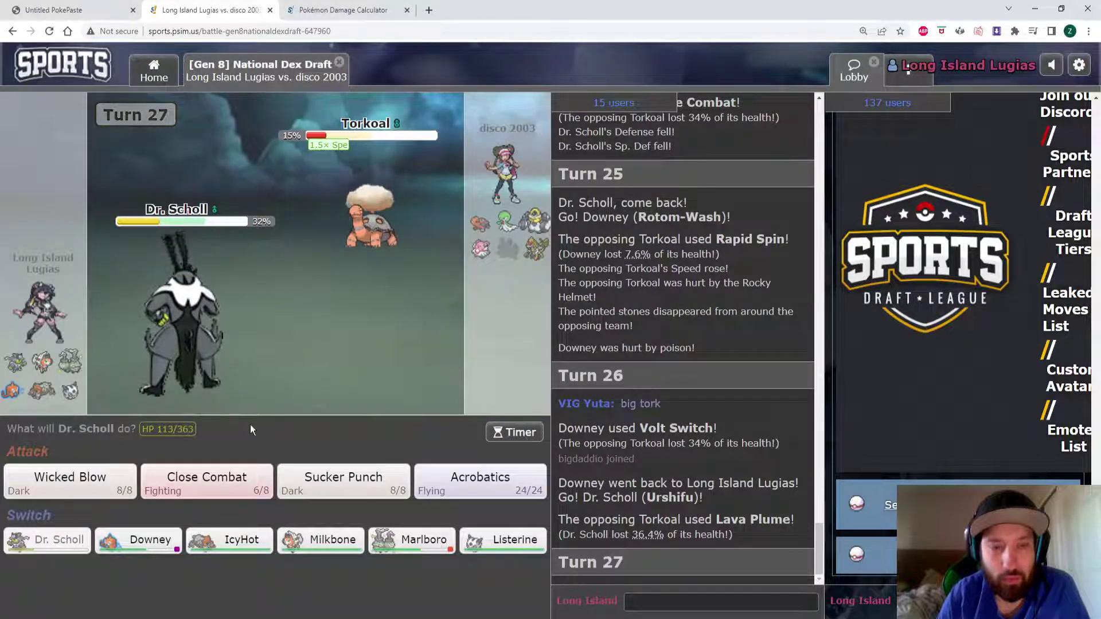
pyautogui.click(225, 472)
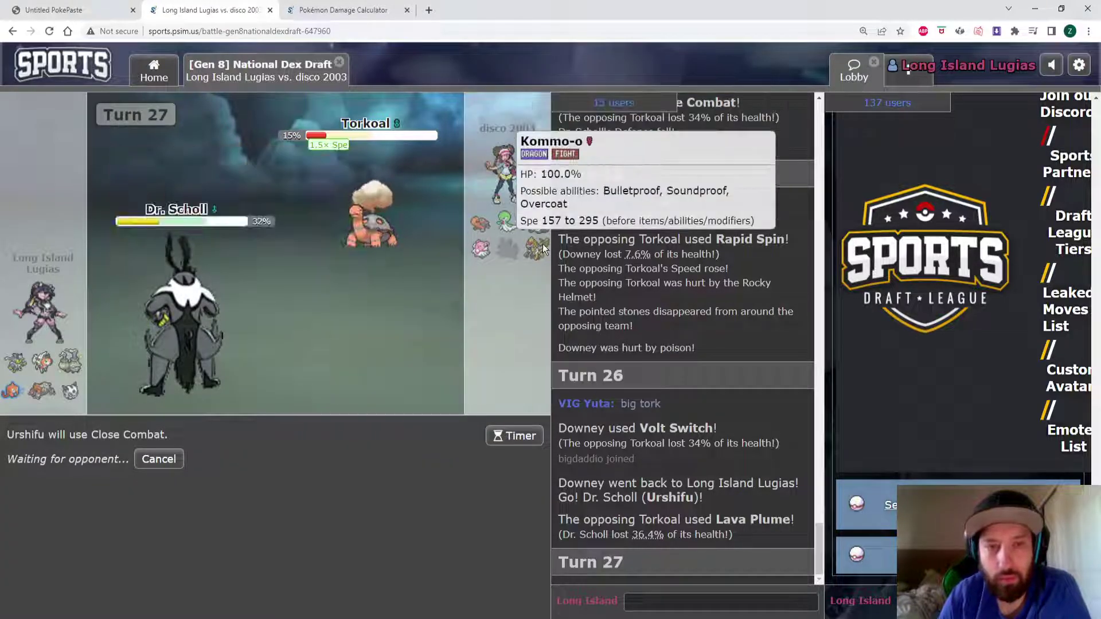
pyautogui.click(144, 443)
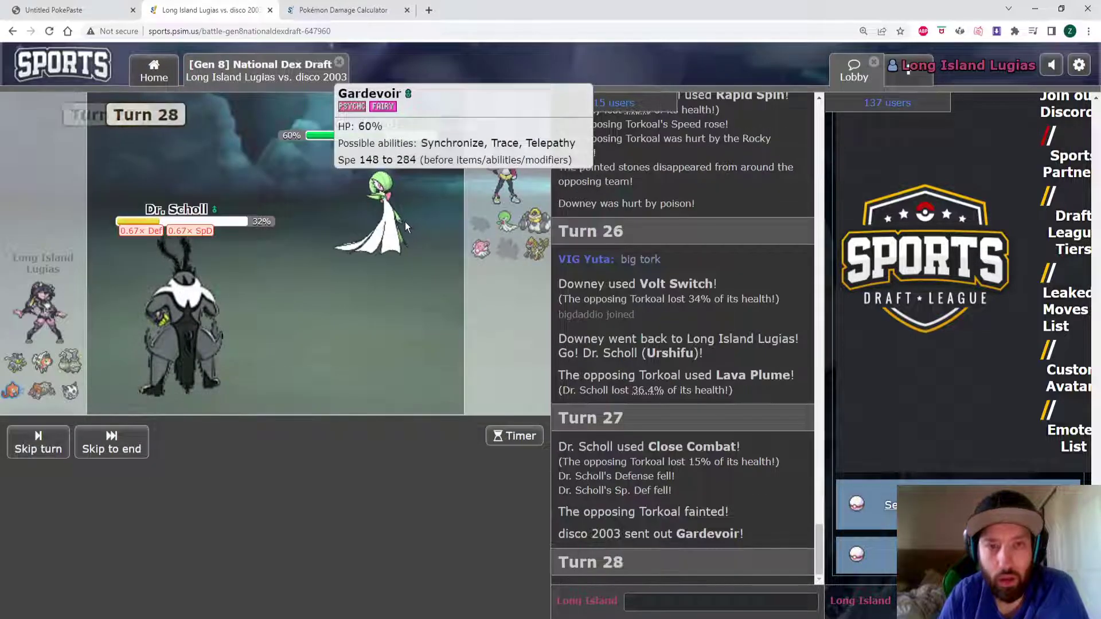
pyautogui.click(238, 544)
pyautogui.moveTo(535, 247)
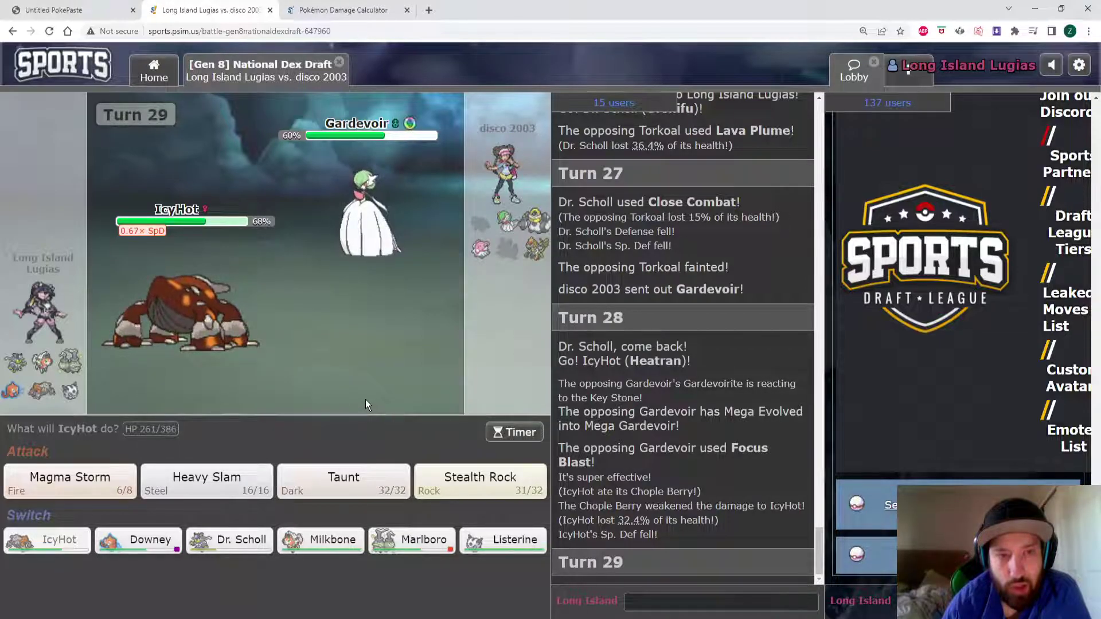
# Step: Attack with Heatran's Heavy Slam twice, then Magma Storm to finish Blissey
pyautogui.click(215, 482)
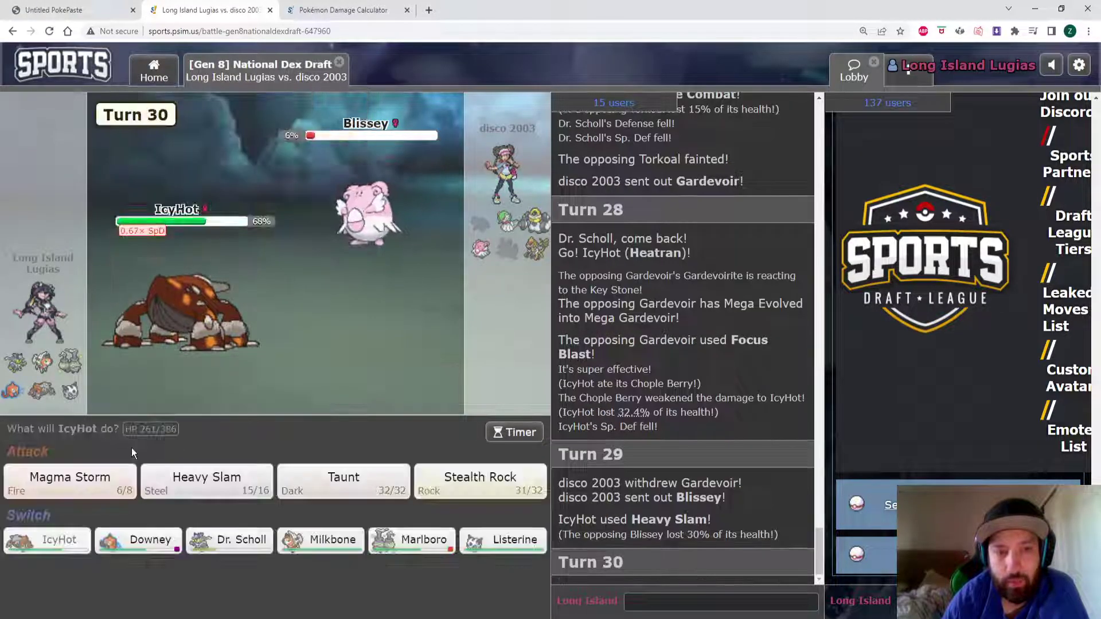
pyautogui.click(220, 476)
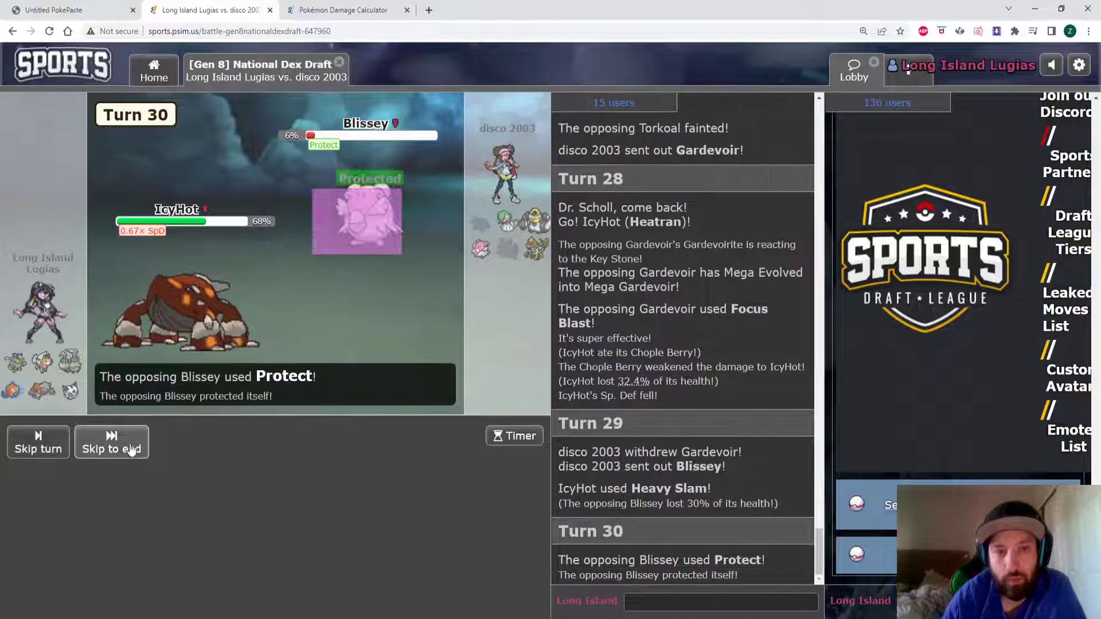
pyautogui.click(121, 442)
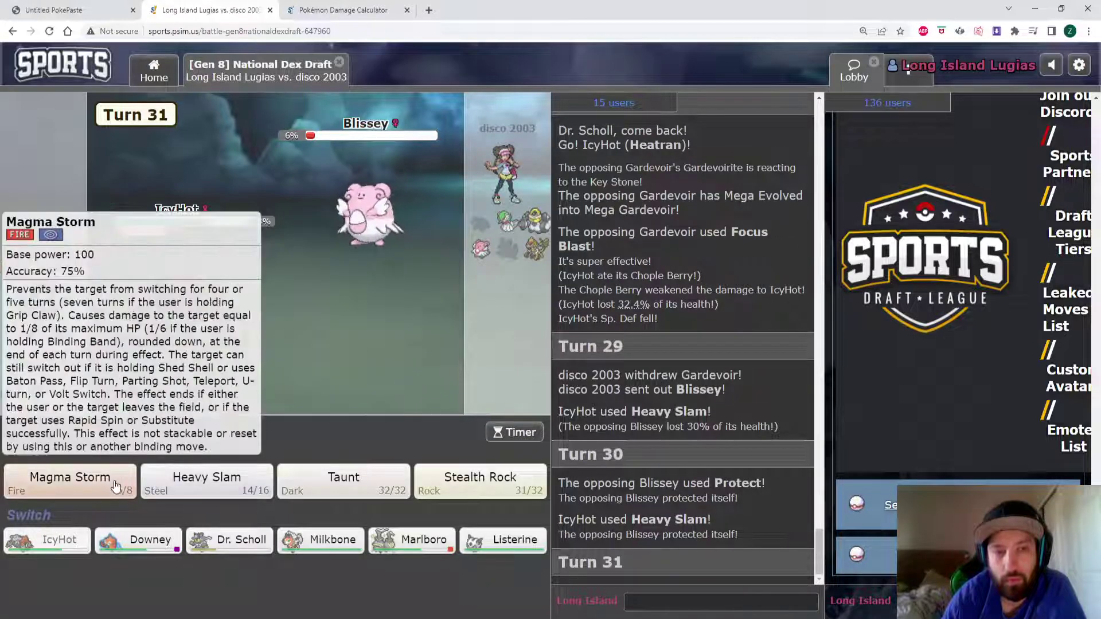
pyautogui.click(97, 475)
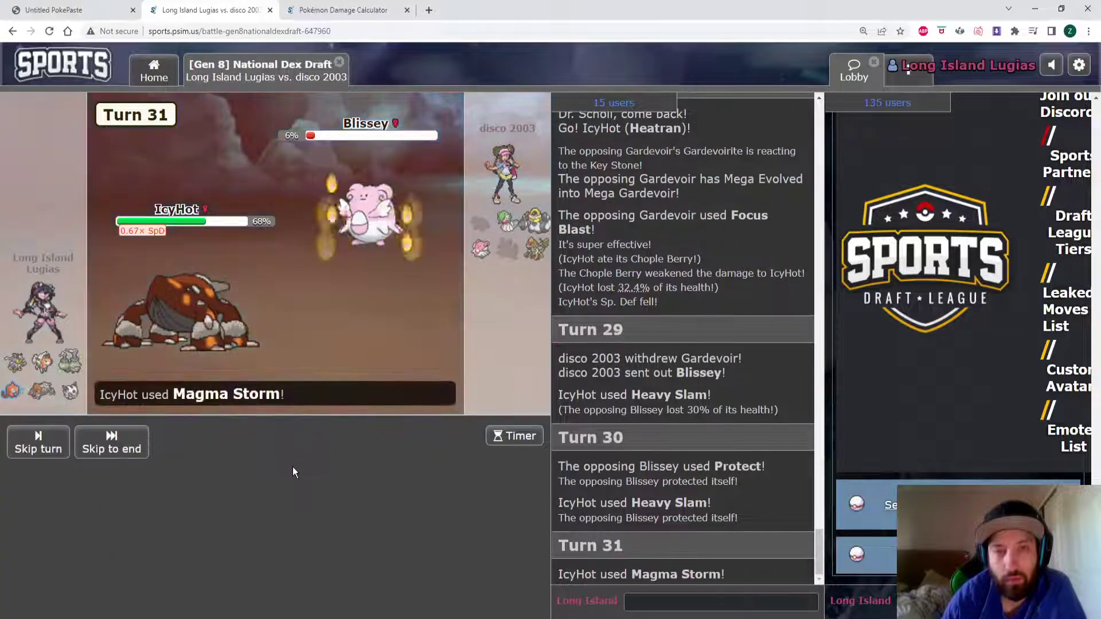
pyautogui.click(137, 450)
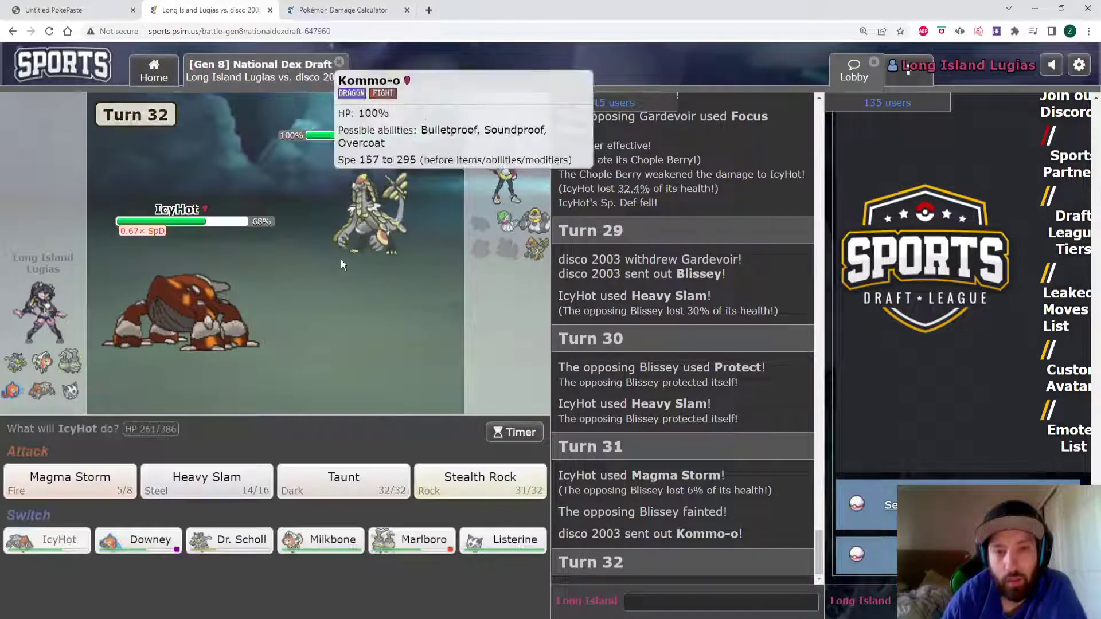
pyautogui.moveTo(372, 214)
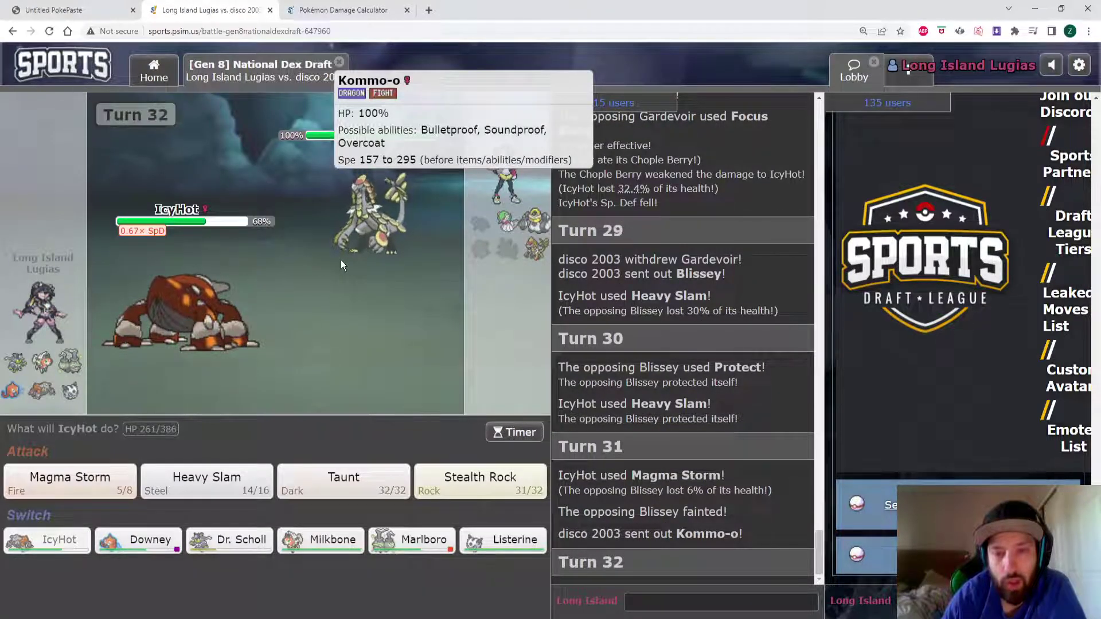
# Step: Lock in Taunt for Heatran after re-picking it, and glance at the spectator list
pyautogui.click(357, 478)
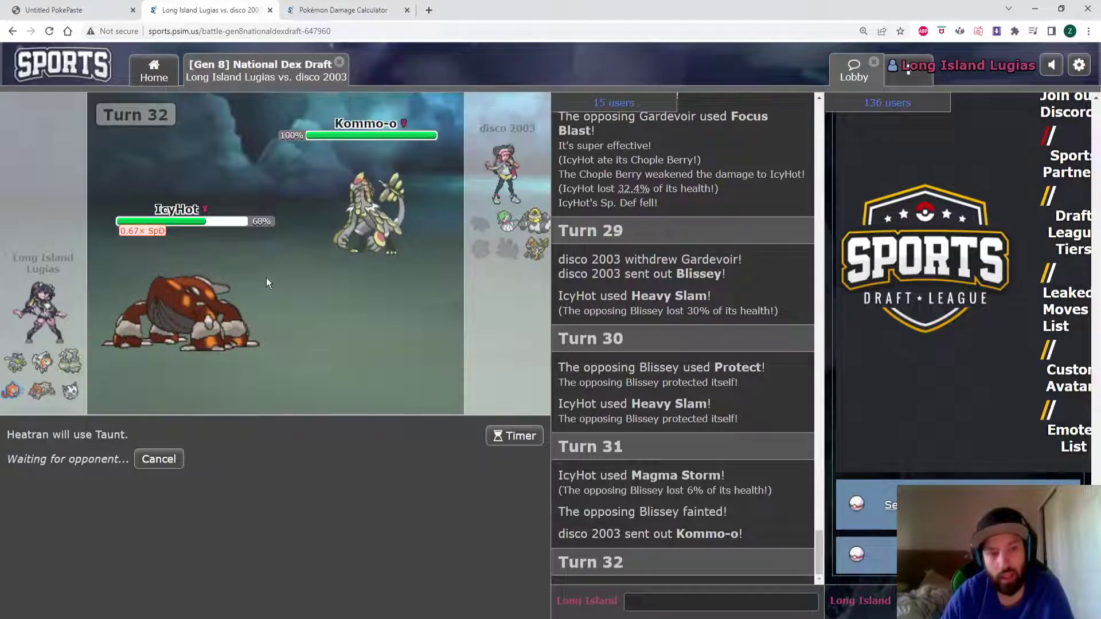
pyautogui.click(160, 460)
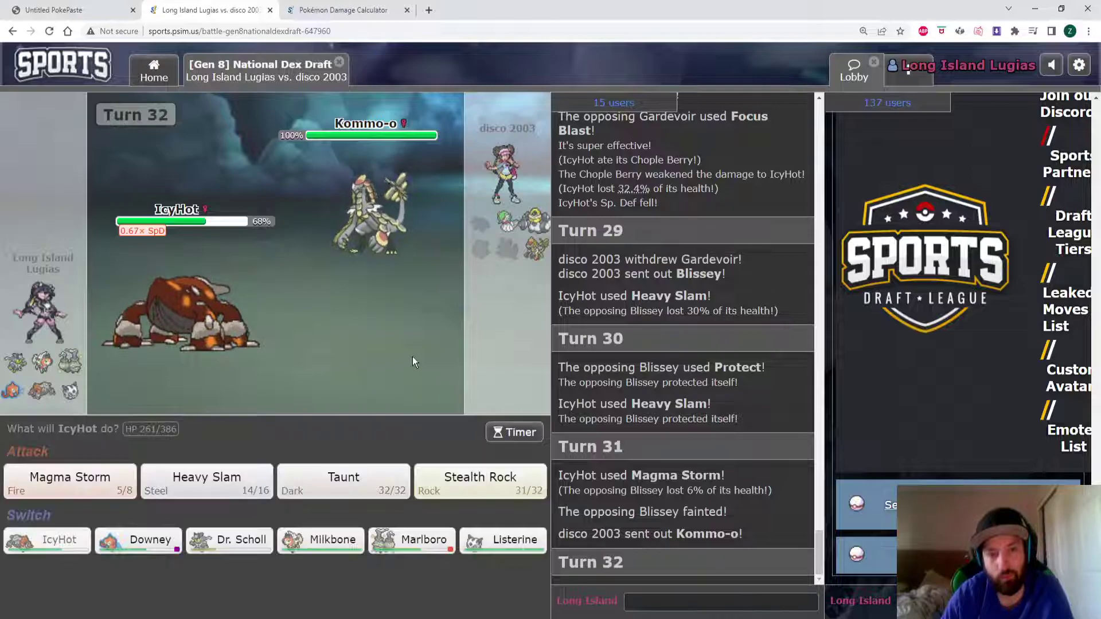
pyautogui.click(349, 479)
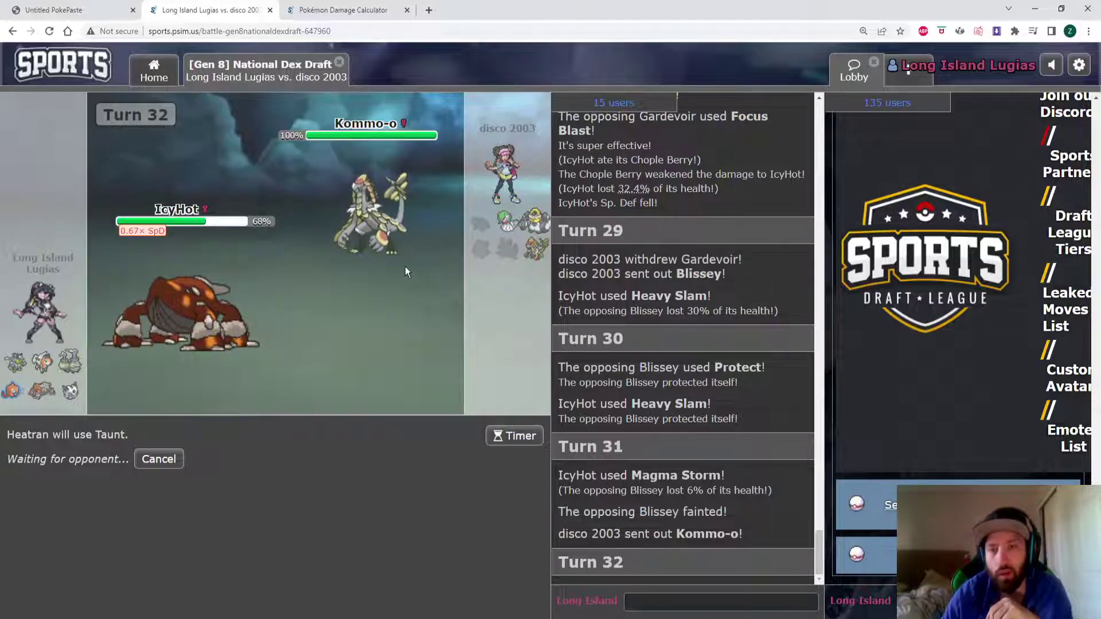
pyautogui.click(640, 105)
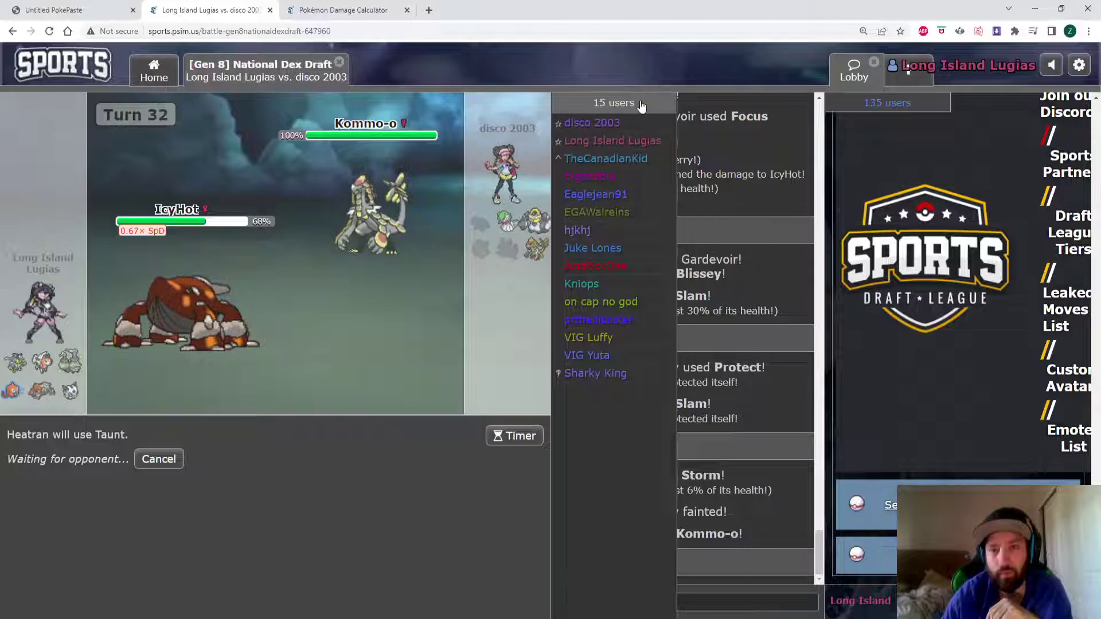
pyautogui.click(641, 104)
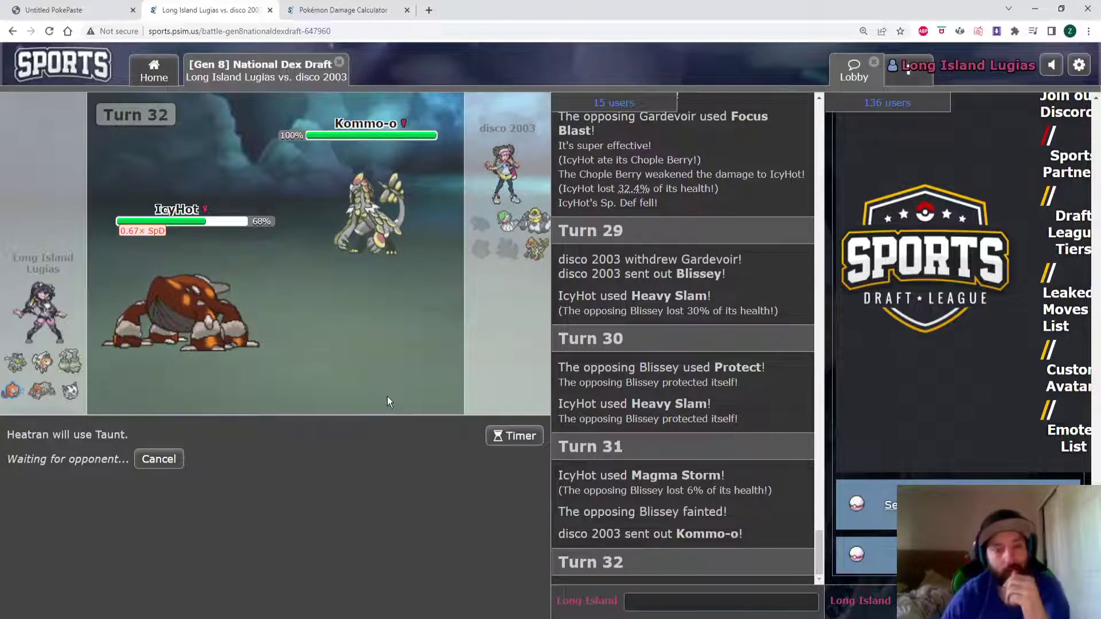
# Step: Load Glalie-Mega (Listerine) against Kommo-o (OU Defensive) in the calculator
pyautogui.click(370, 10)
pyautogui.click(192, 285)
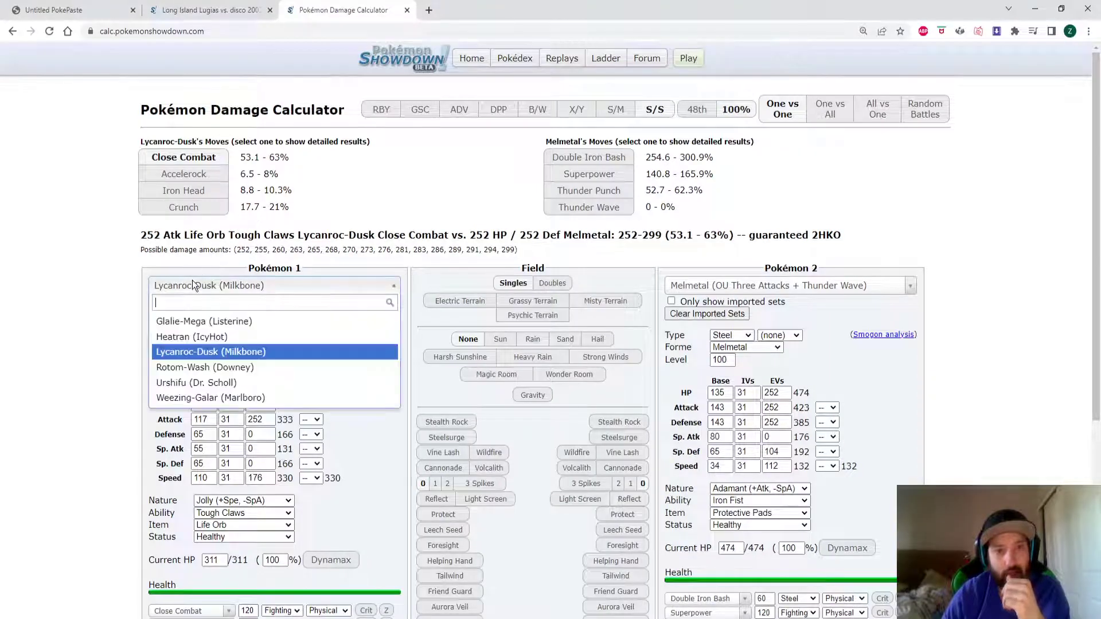
pyautogui.click(203, 321)
pyautogui.click(728, 287)
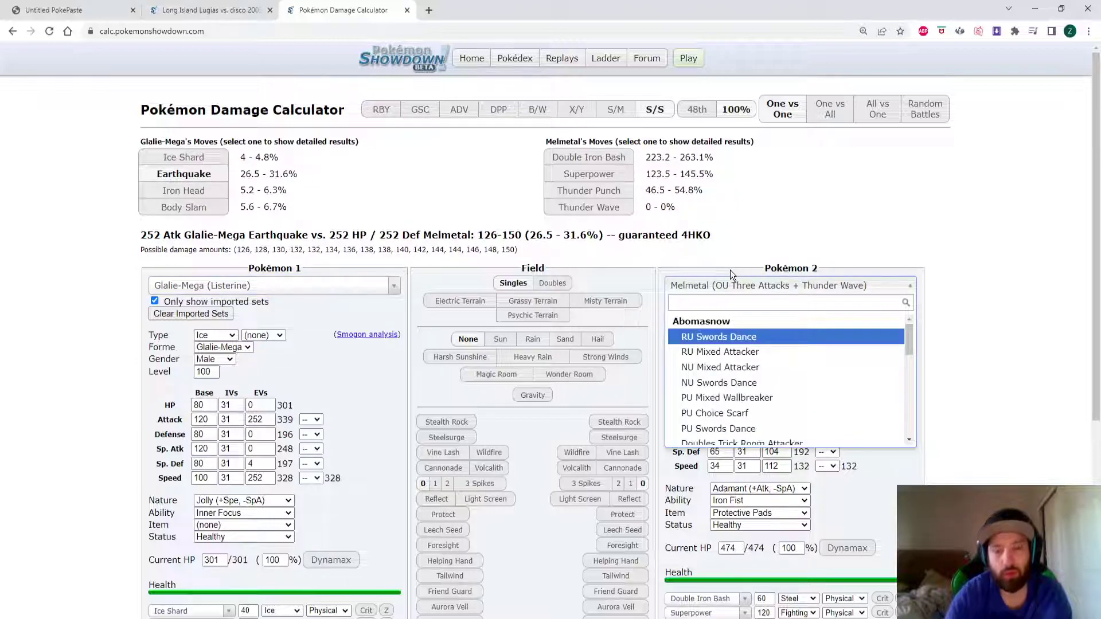
pyautogui.write('kommo')
pyautogui.press('Return')
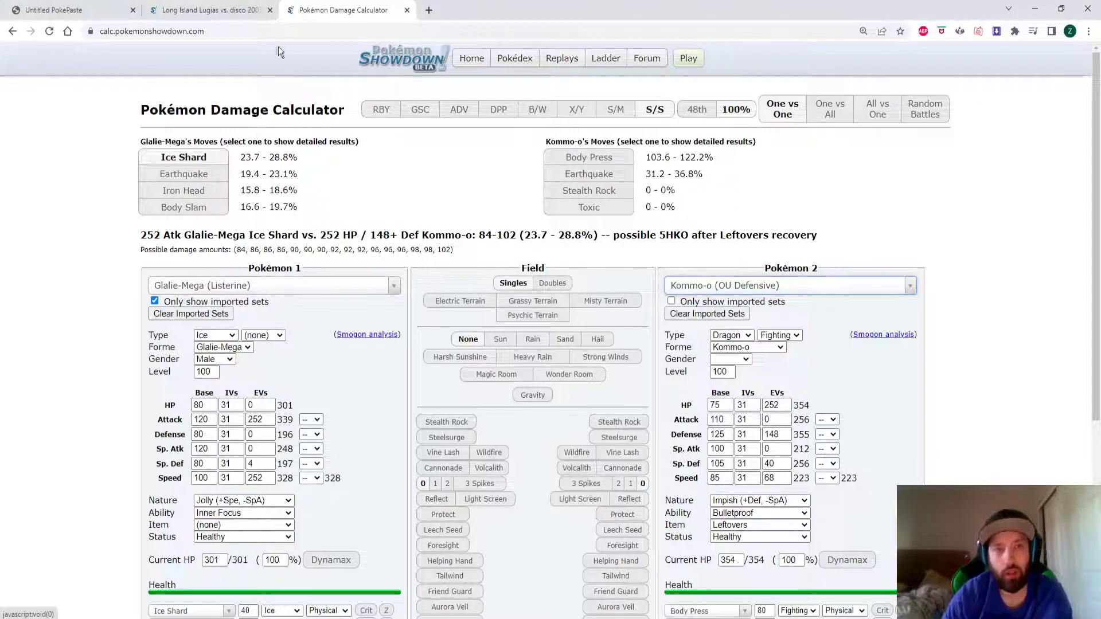
# Step: Give Mega Glalie Refrigerate, view the Ice Shard result, and return to the battle
pyautogui.click(227, 10)
pyautogui.click(336, 16)
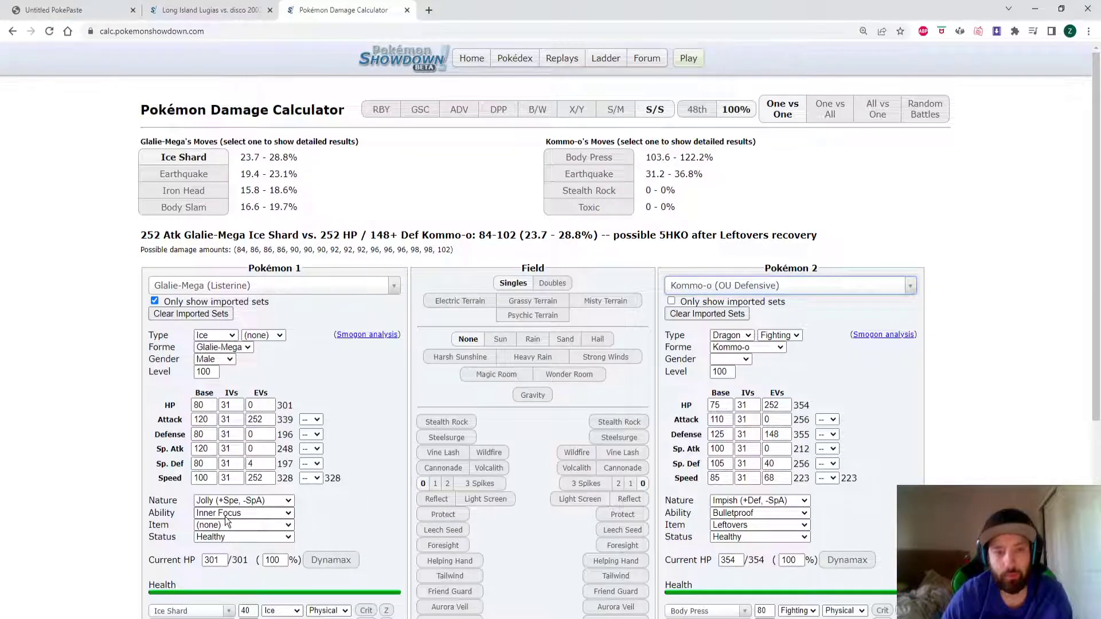
pyautogui.click(224, 516)
pyautogui.scroll(-5, 234, 499)
pyautogui.click(235, 498)
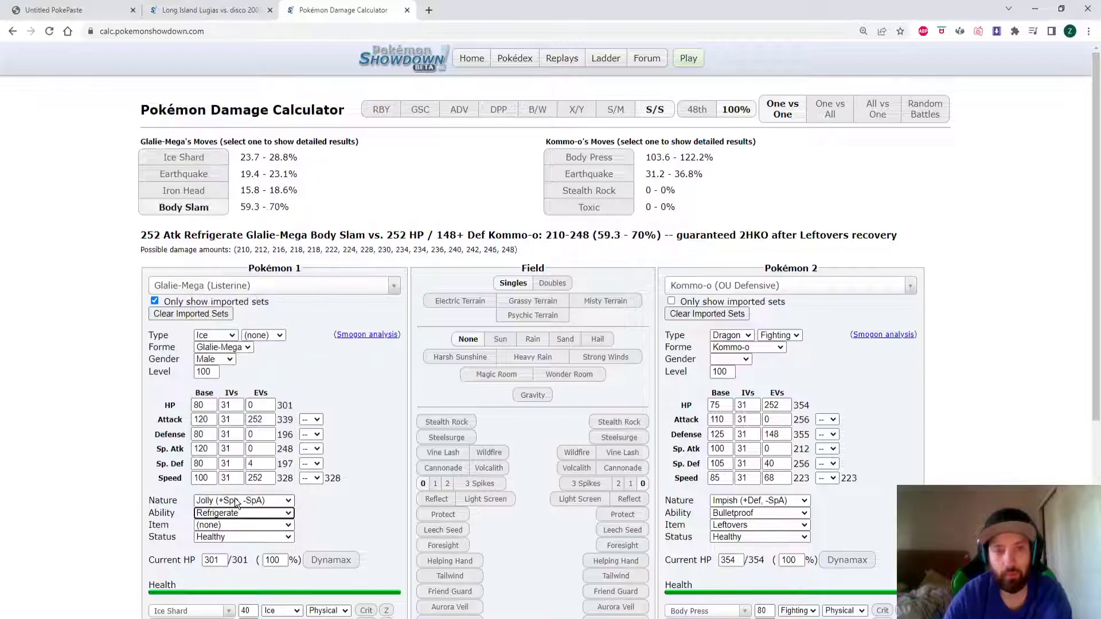
pyautogui.click(191, 157)
pyautogui.click(215, 11)
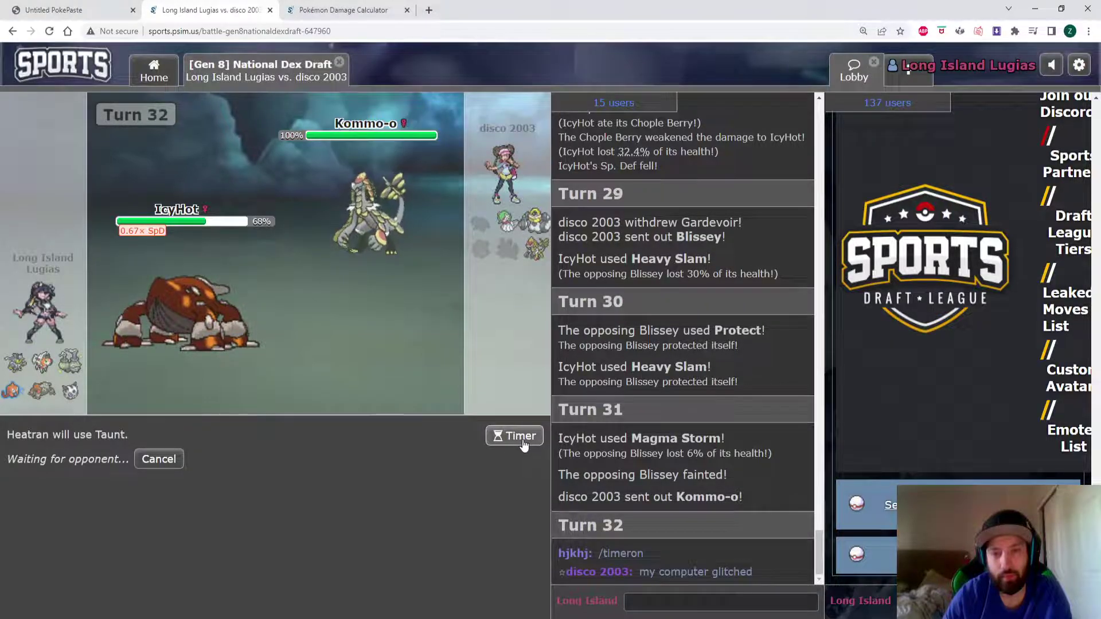
# Step: Skip the Taunt playback and pick Heatran's attack for turn 33
pyautogui.click(657, 585)
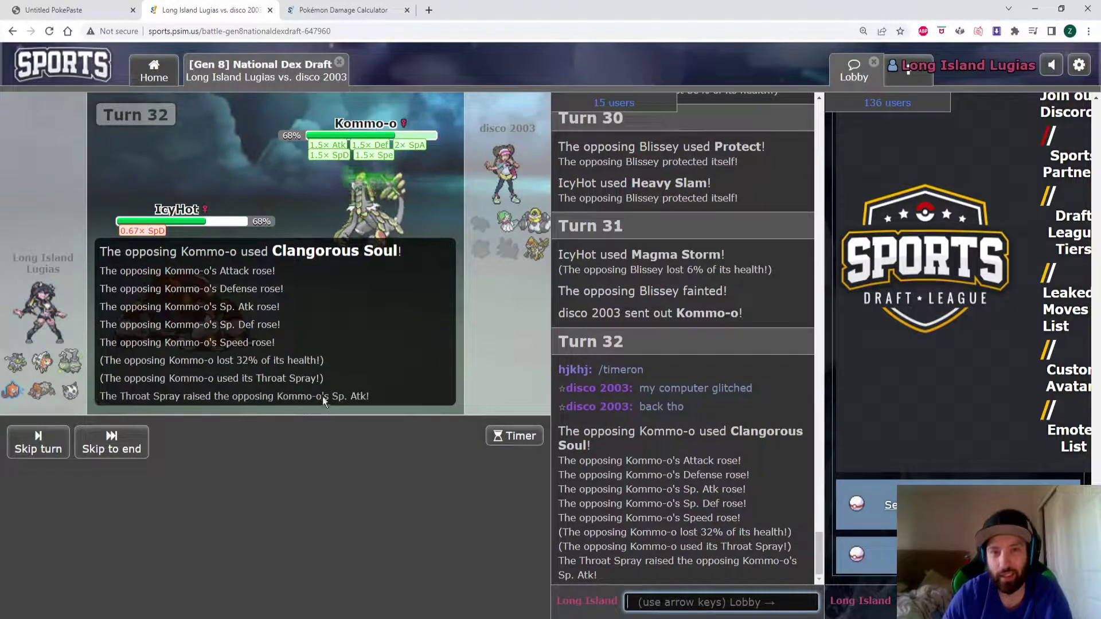
pyautogui.click(128, 455)
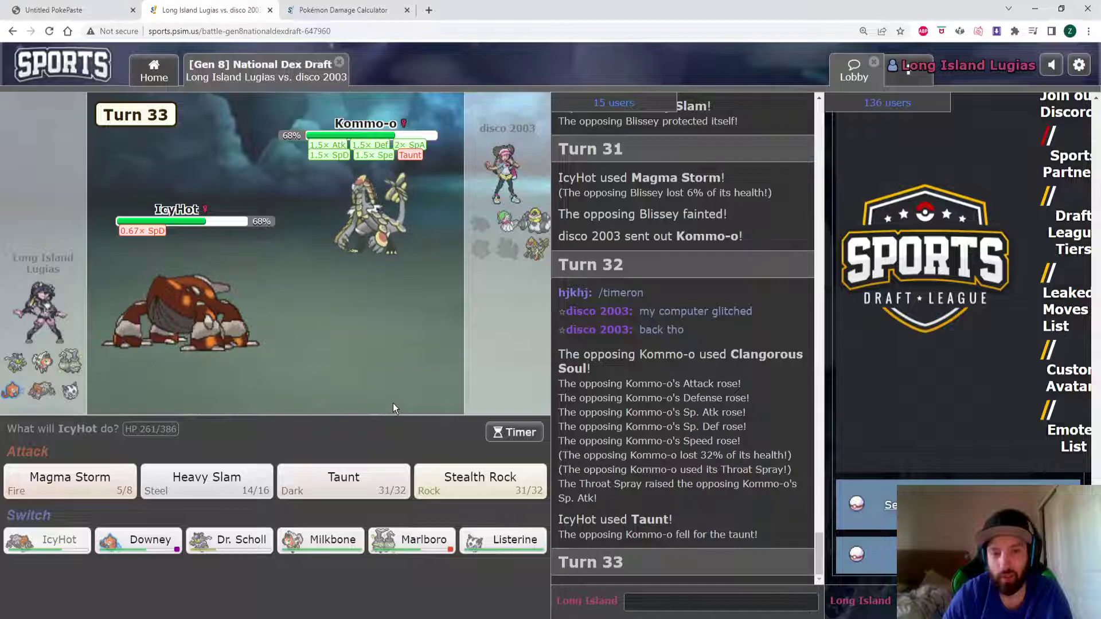
pyautogui.moveTo(375, 211)
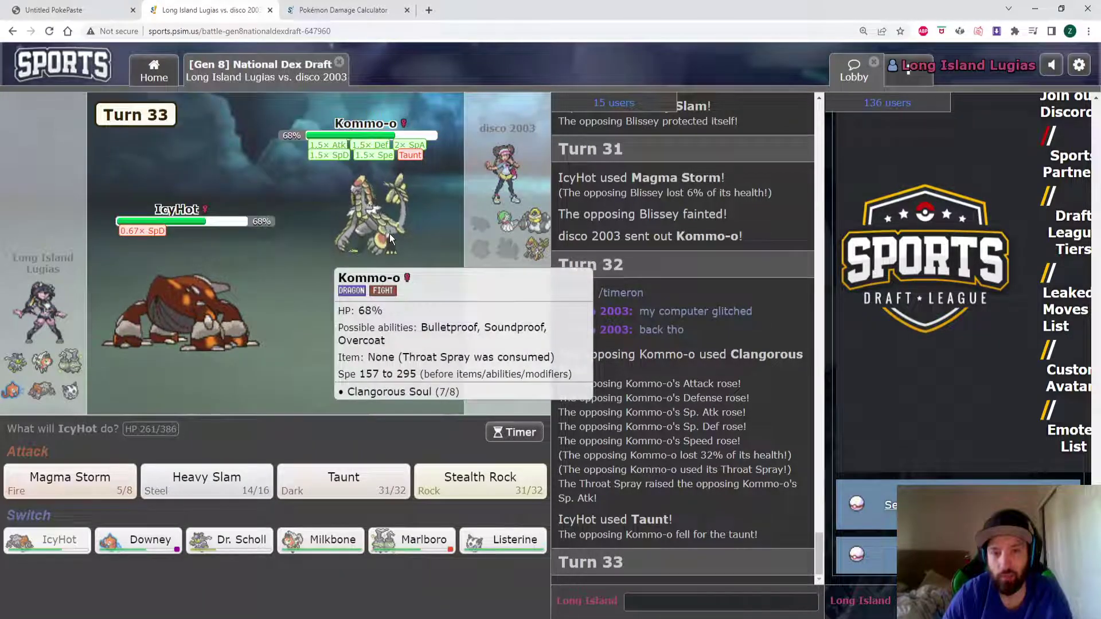
pyautogui.click(81, 479)
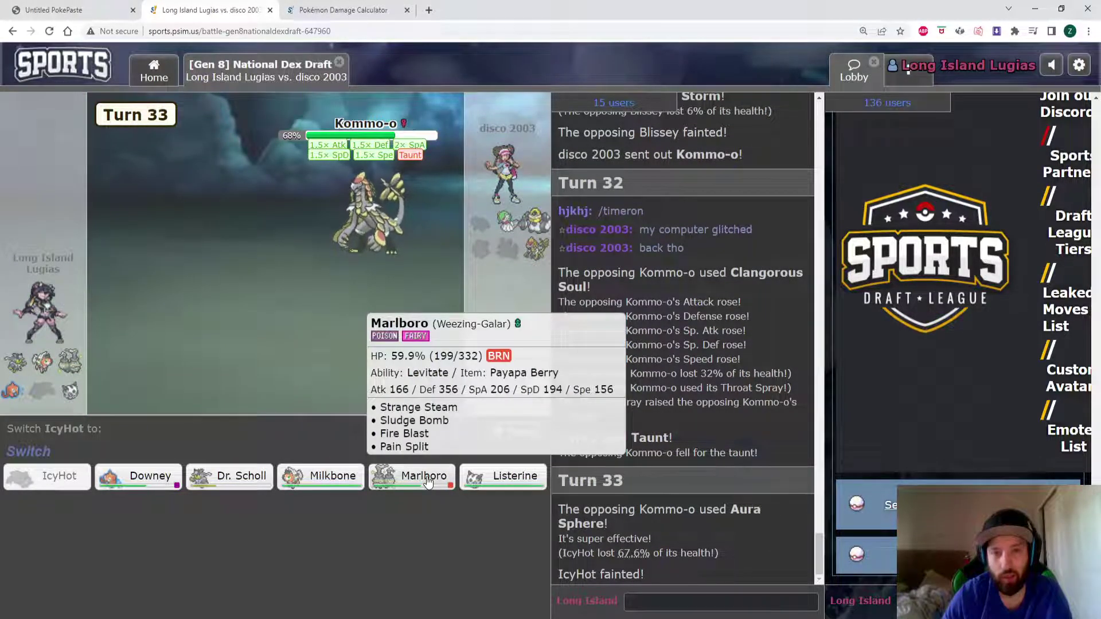
# Step: In the calculator, check +2 Sp. Atk Kommo-o's Flash Cannon against Weezing-Galar (Marlboro)
pyautogui.click(344, 9)
pyautogui.click(256, 286)
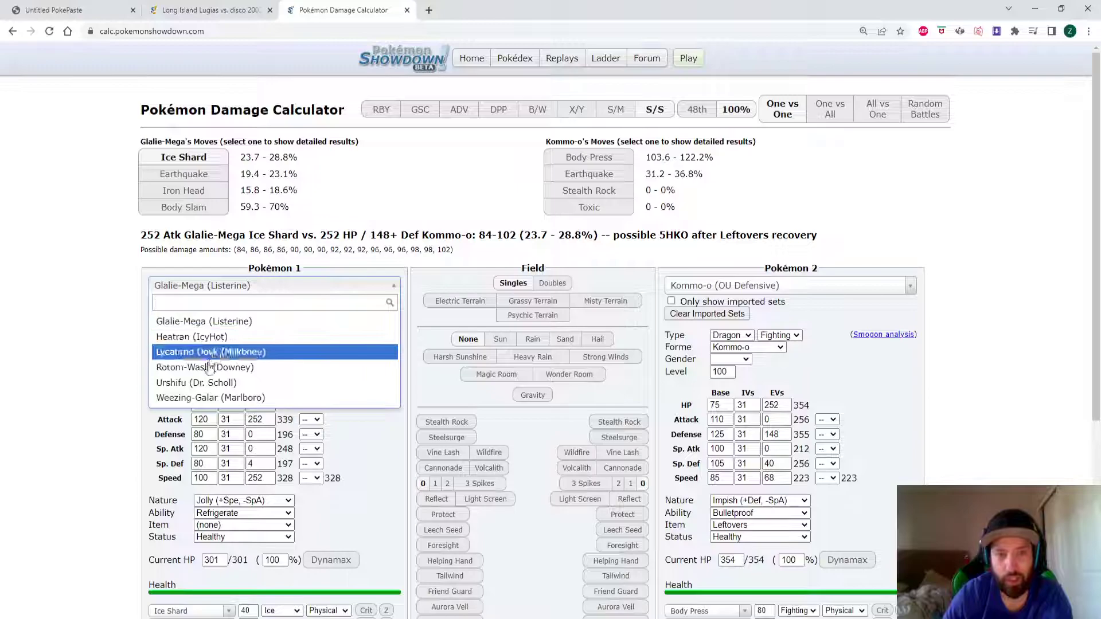
pyautogui.click(211, 398)
pyautogui.click(710, 285)
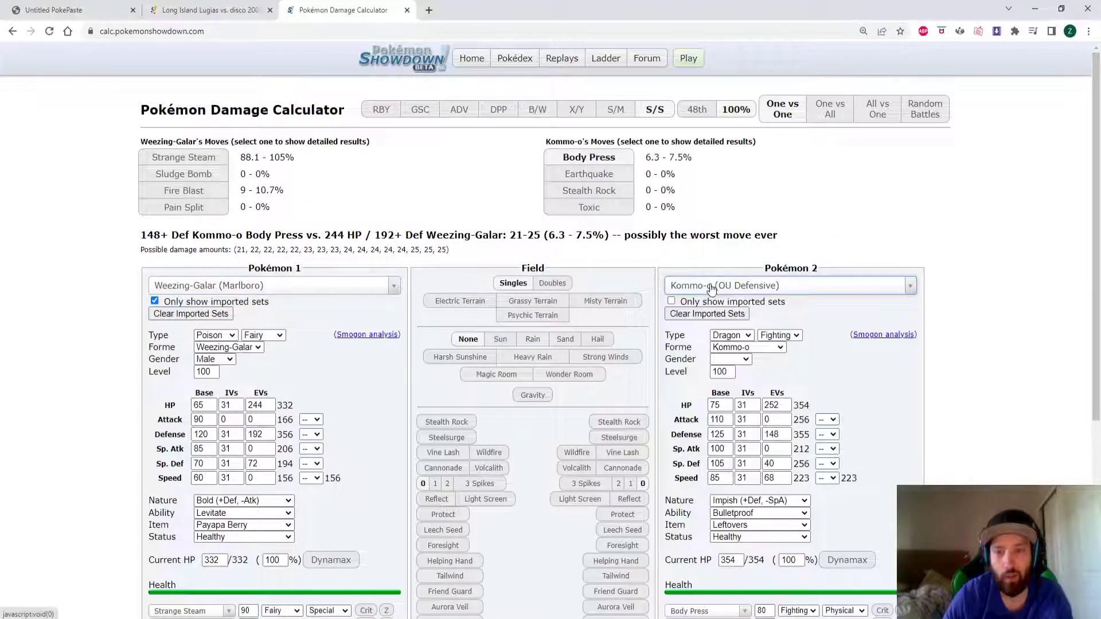
pyautogui.moveTo(778, 449)
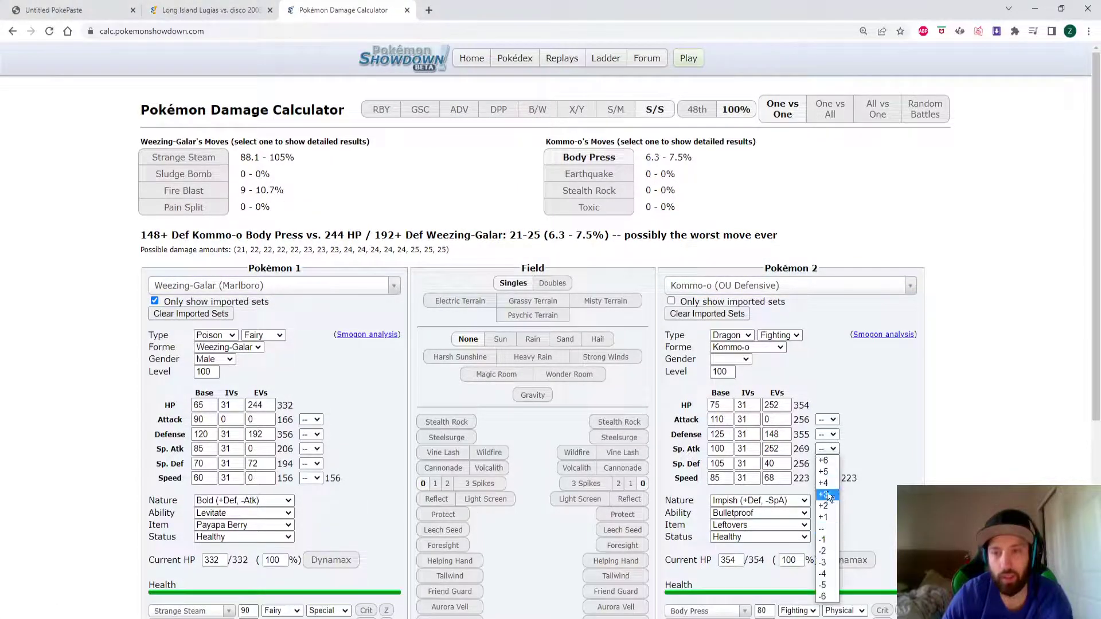
pyautogui.click(825, 506)
pyautogui.click(694, 611)
pyautogui.write('fl')
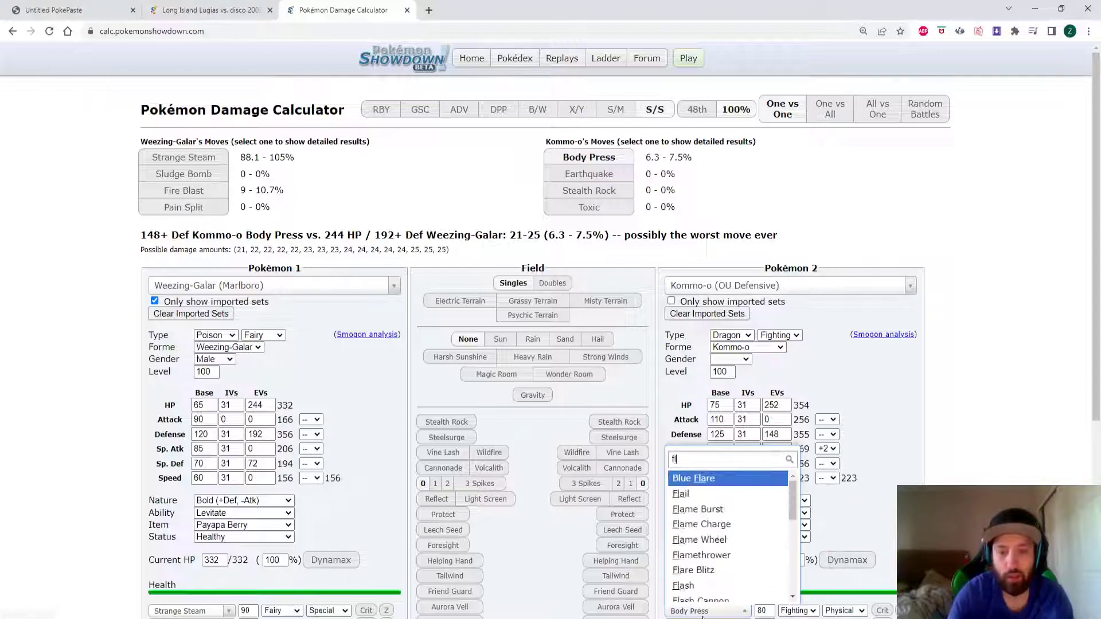
pyautogui.write('ash c')
pyautogui.press('Return')
pyautogui.click(218, 12)
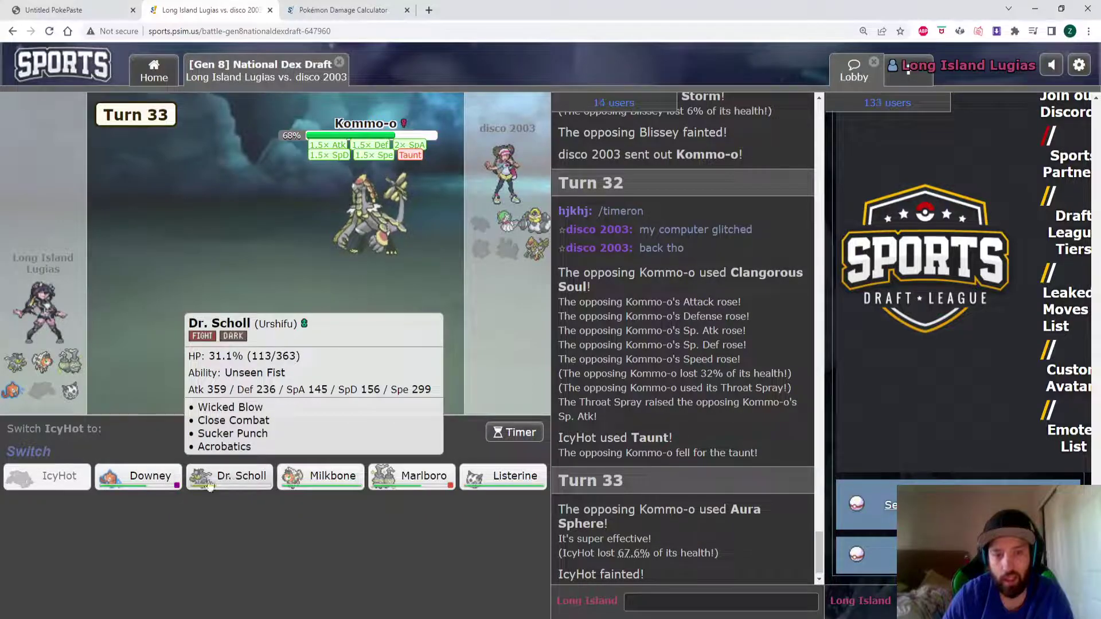
pyautogui.moveTo(139, 476)
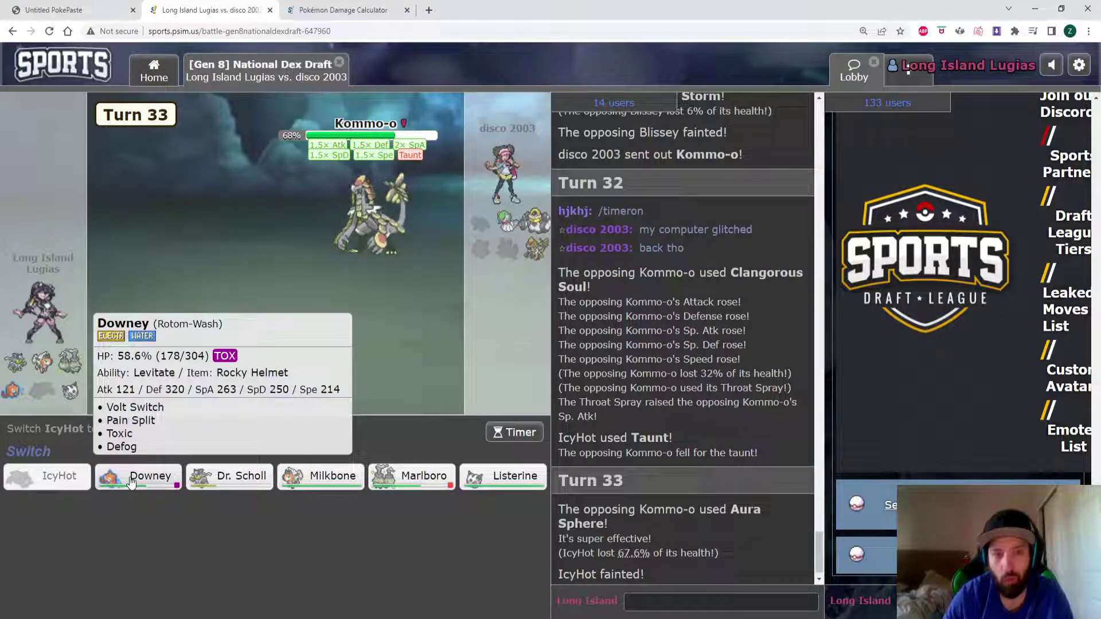
# Step: Recheck Pokémon 1's sets, then send Listerine in for Turn 34
pyautogui.click(343, 10)
pyautogui.click(273, 285)
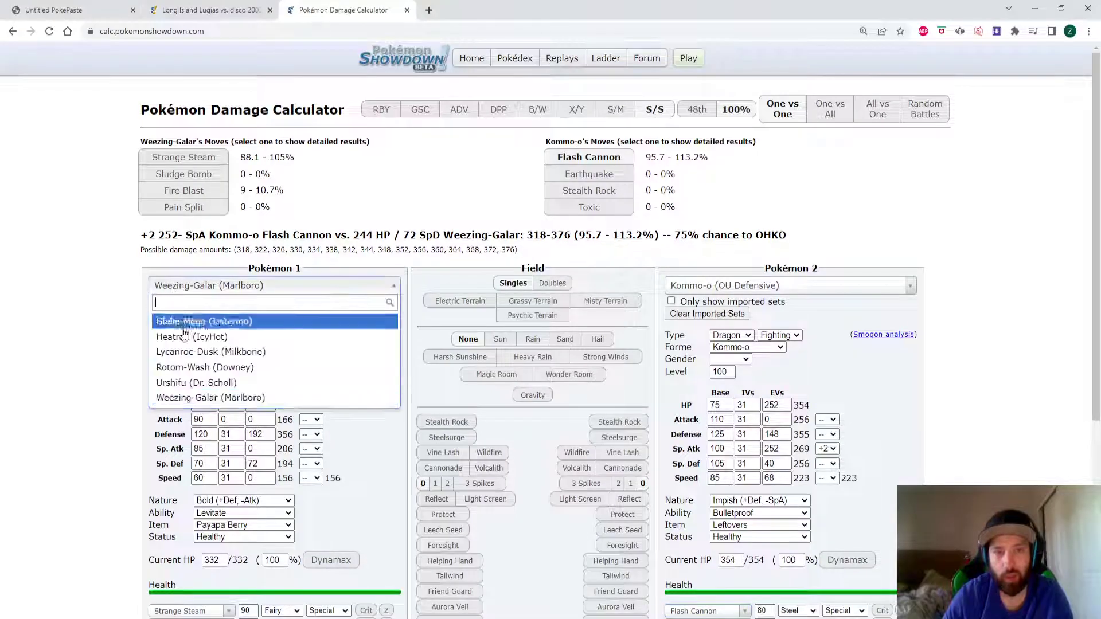
pyautogui.click(161, 12)
pyautogui.click(499, 473)
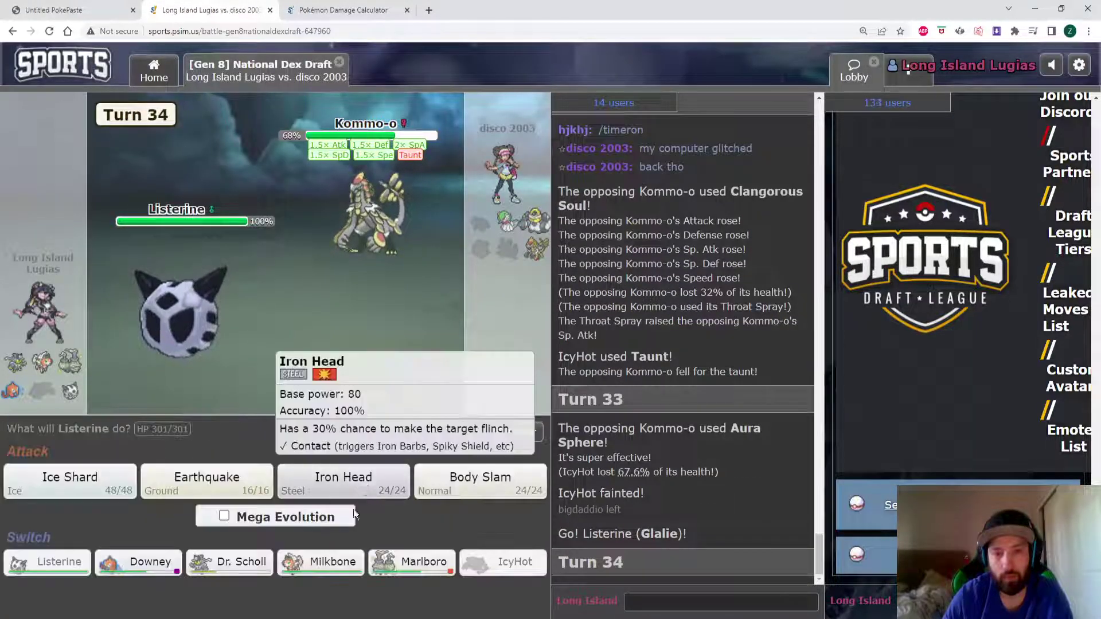
# Step: Mega Evolve Listerine for Ice Shard, then bring in Marlboro after it faints
pyautogui.click(315, 516)
pyautogui.click(74, 484)
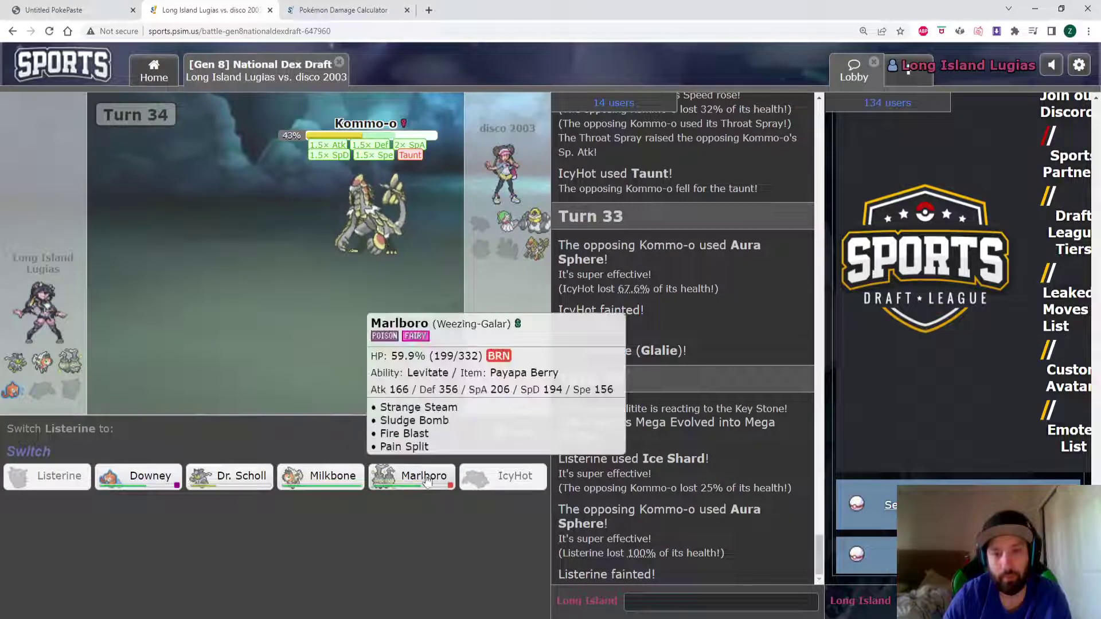
pyautogui.click(432, 478)
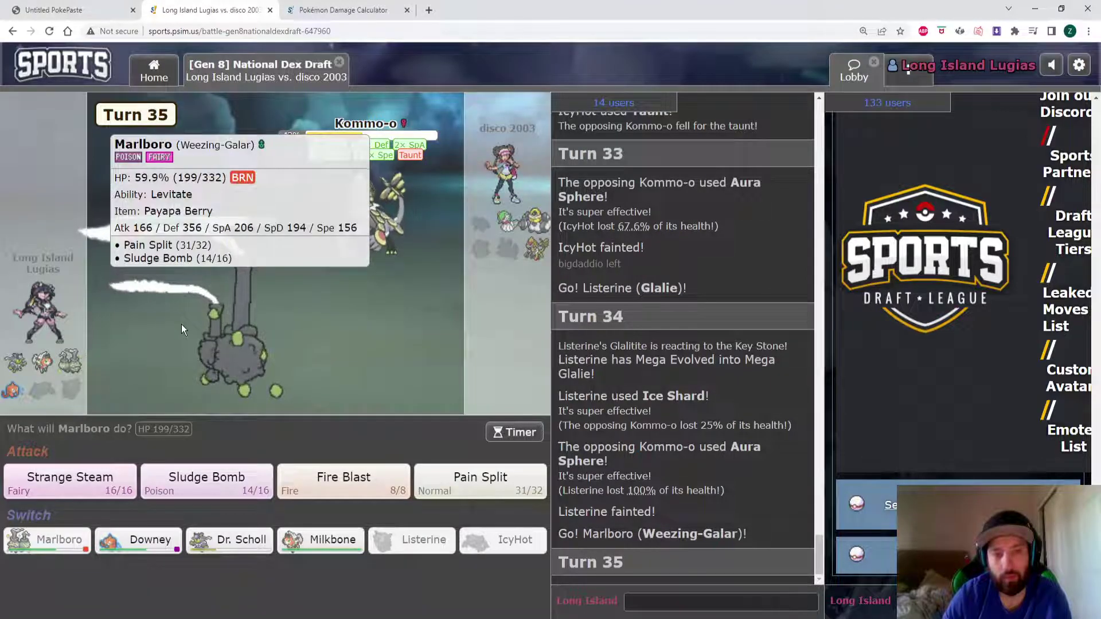
# Step: Attack with Marlboro, then send in Dr. Scholl to Sucker Punch Kommo-o
pyautogui.moveTo(70, 483)
pyautogui.click(122, 478)
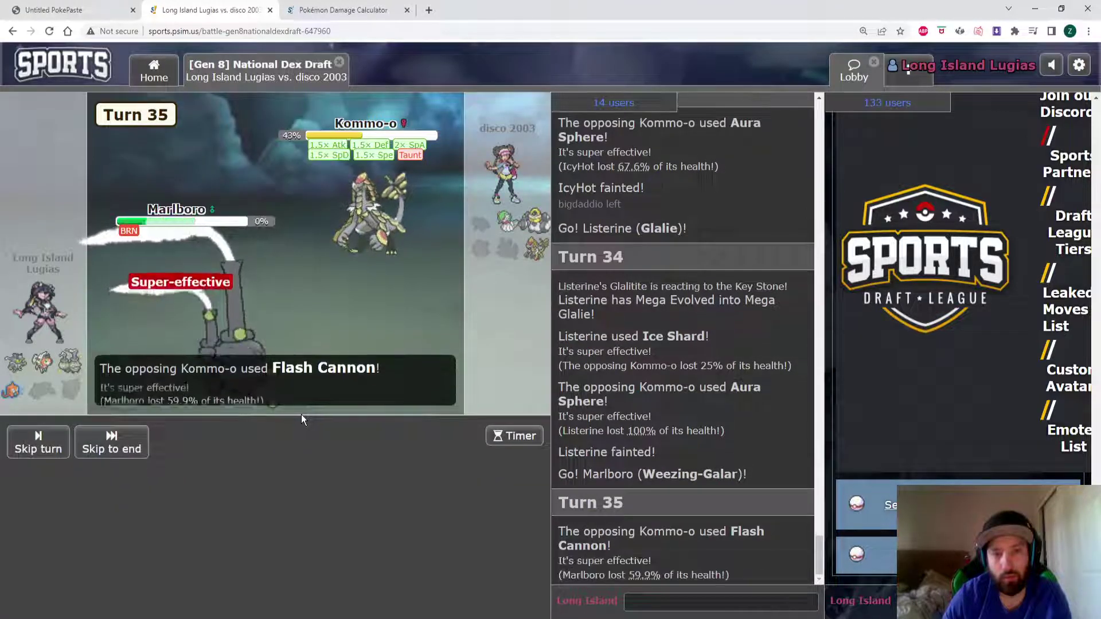
pyautogui.click(226, 476)
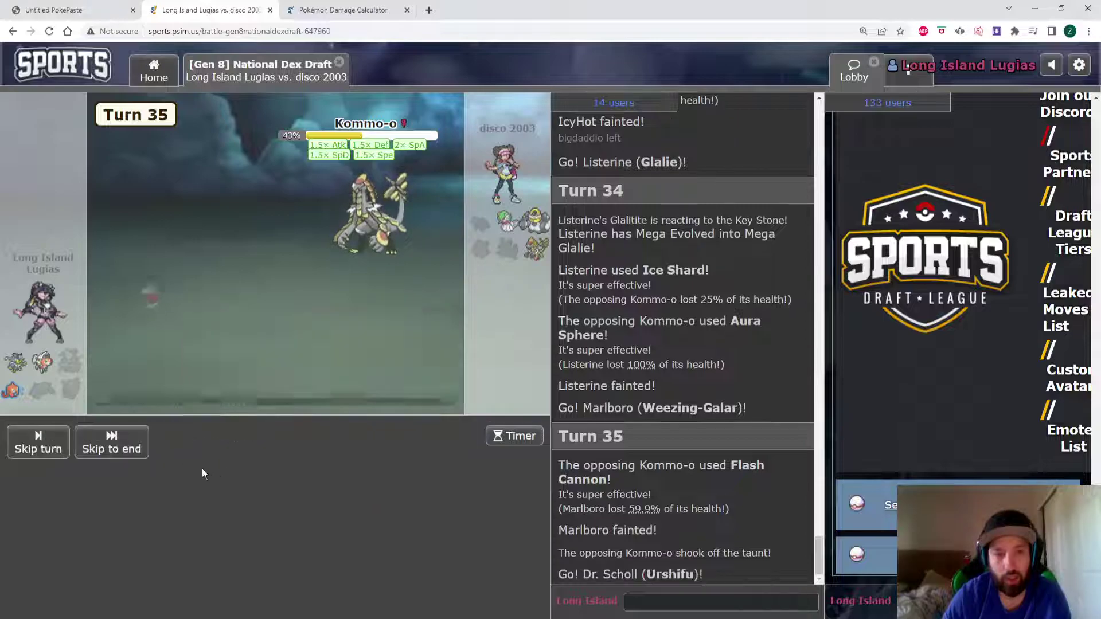
pyautogui.click(329, 477)
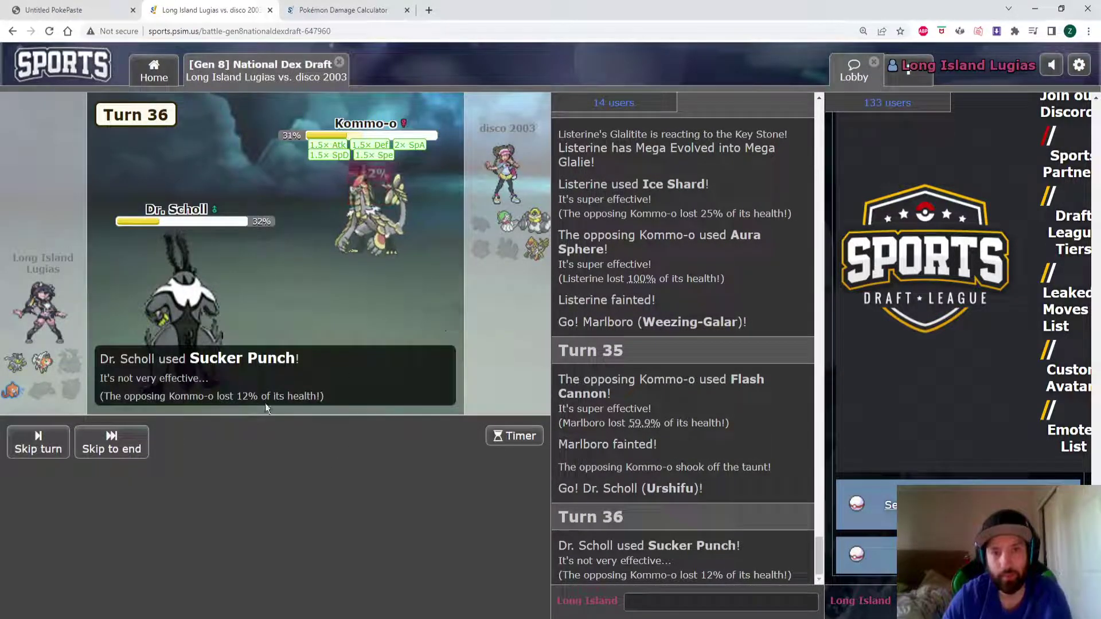
# Step: Bring in Downey, post 'gg!' in chat, and choose Downey's Turn 37 move
pyautogui.click(148, 471)
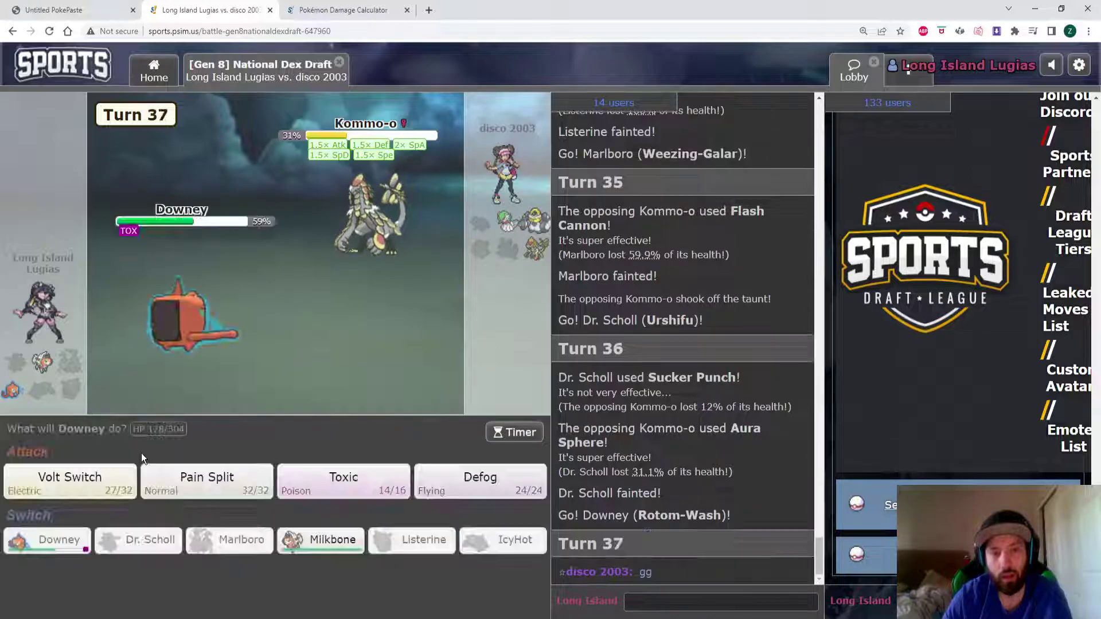
pyautogui.click(629, 603)
pyautogui.write('gg!')
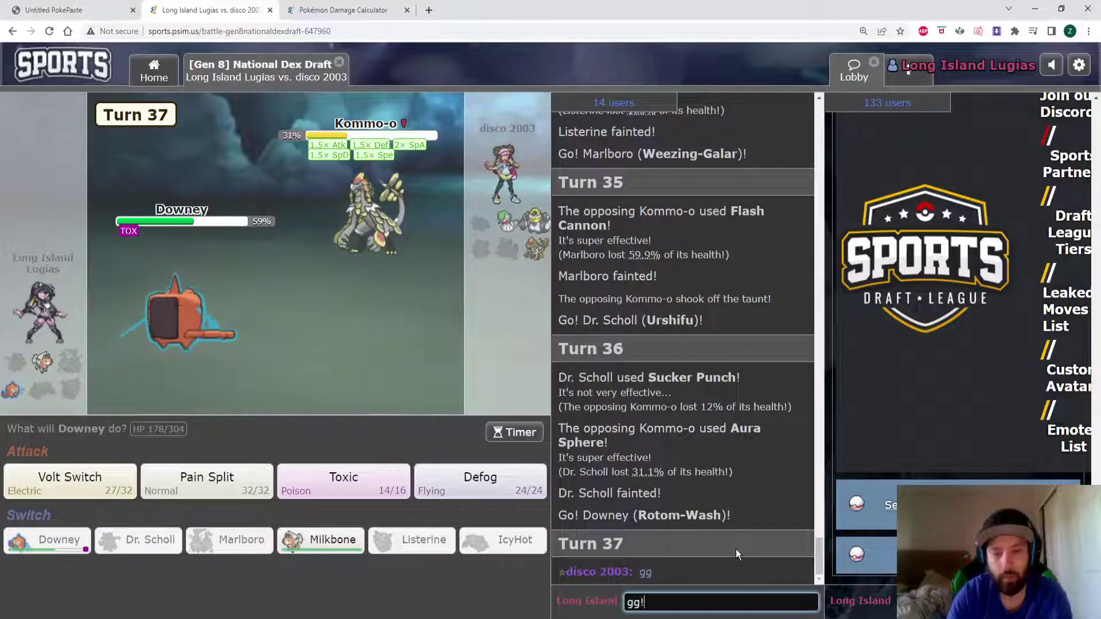
pyautogui.press('Return')
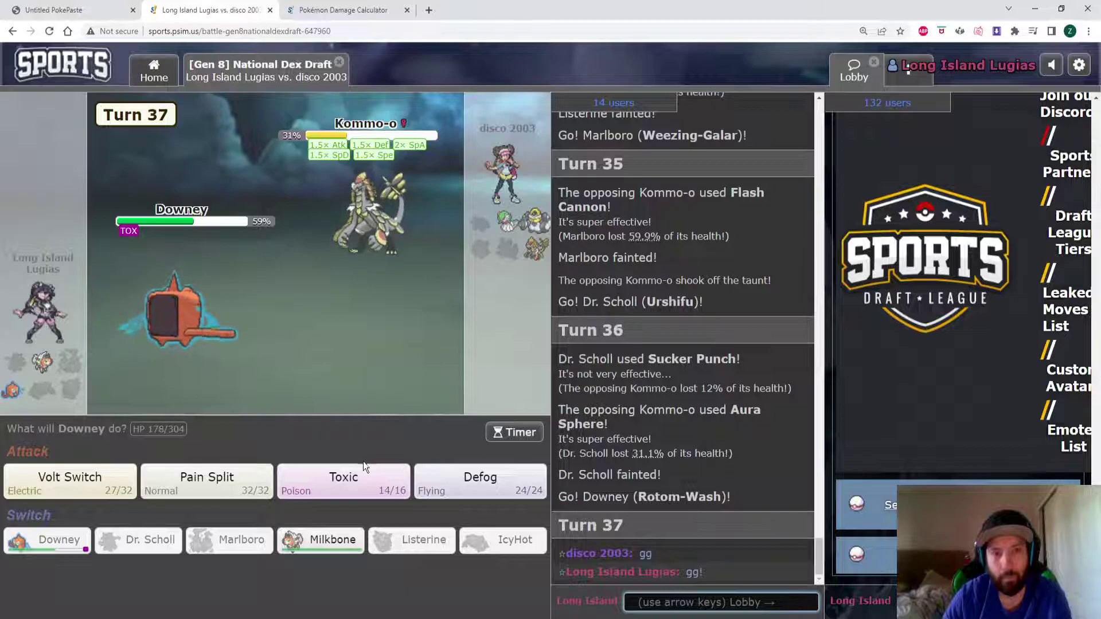
pyautogui.click(358, 487)
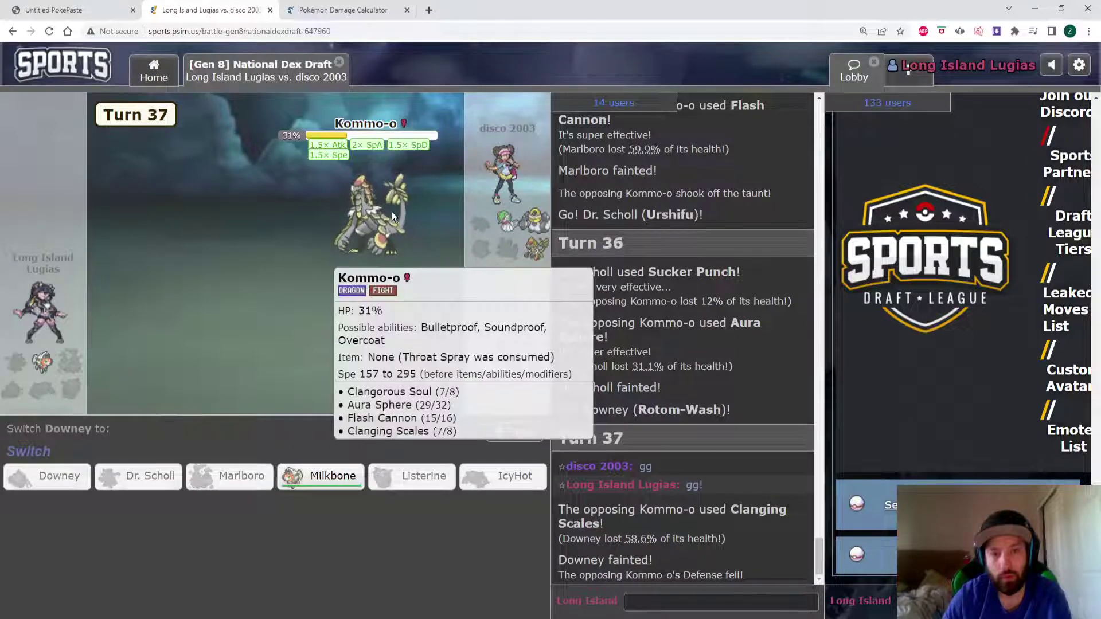
# Step: Send in Milkbone for Accelerock, skip to the end, and glance at the team paste
pyautogui.click(324, 478)
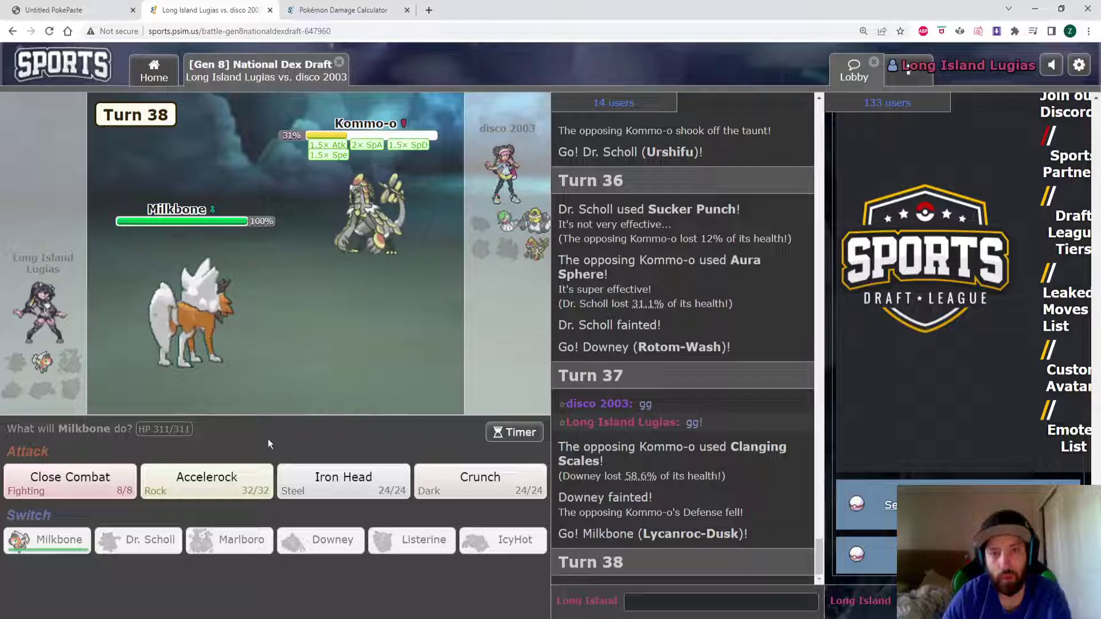
pyautogui.click(231, 481)
pyautogui.click(307, 455)
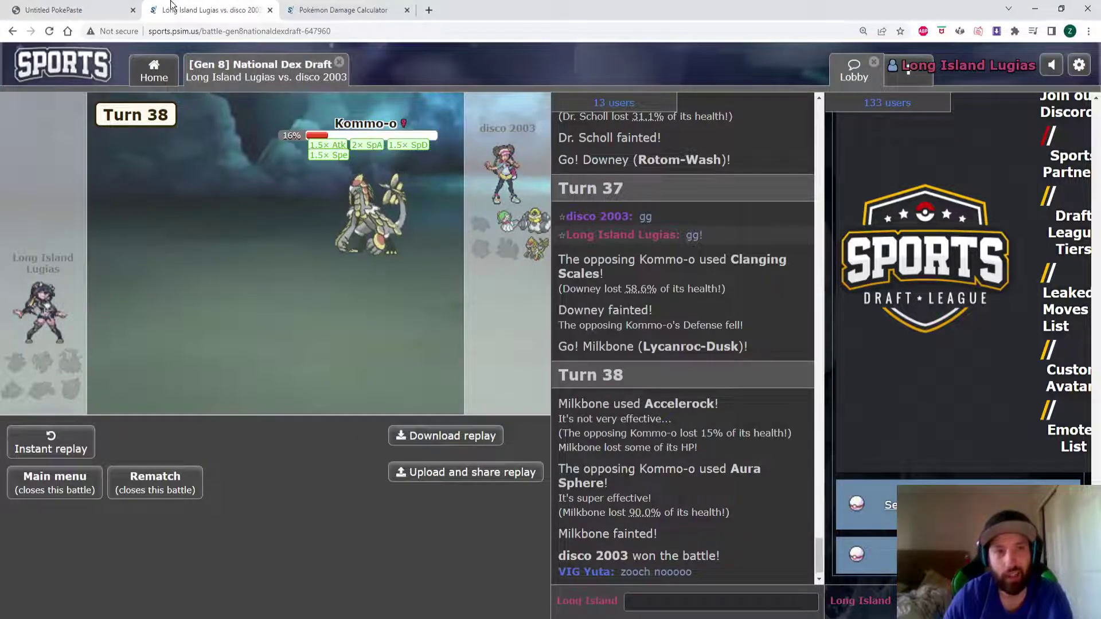
pyautogui.click(48, 7)
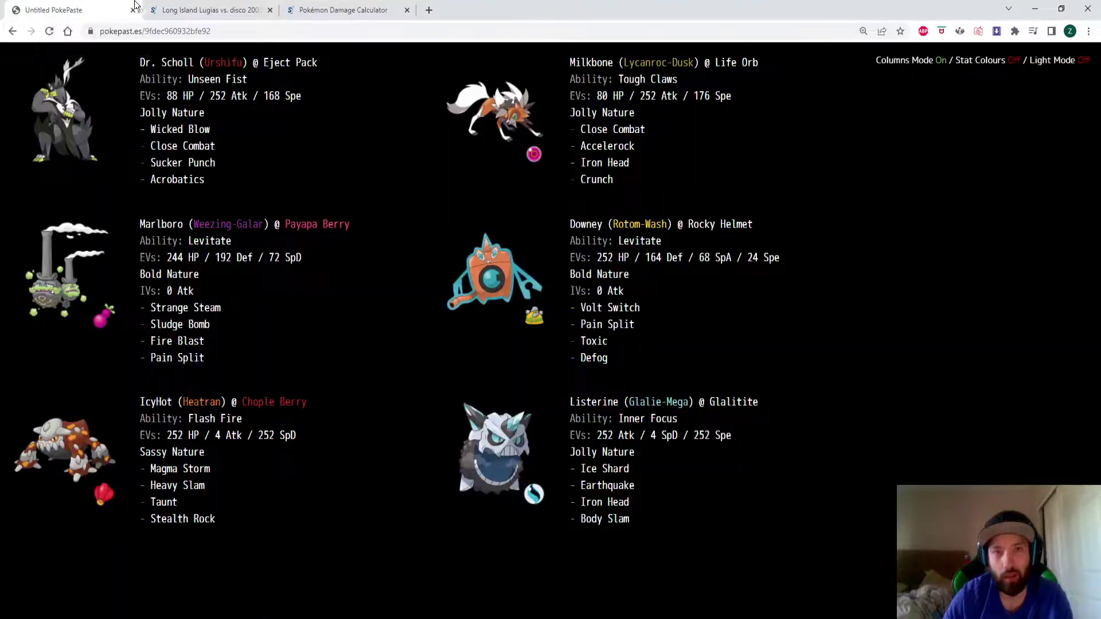
pyautogui.click(216, 7)
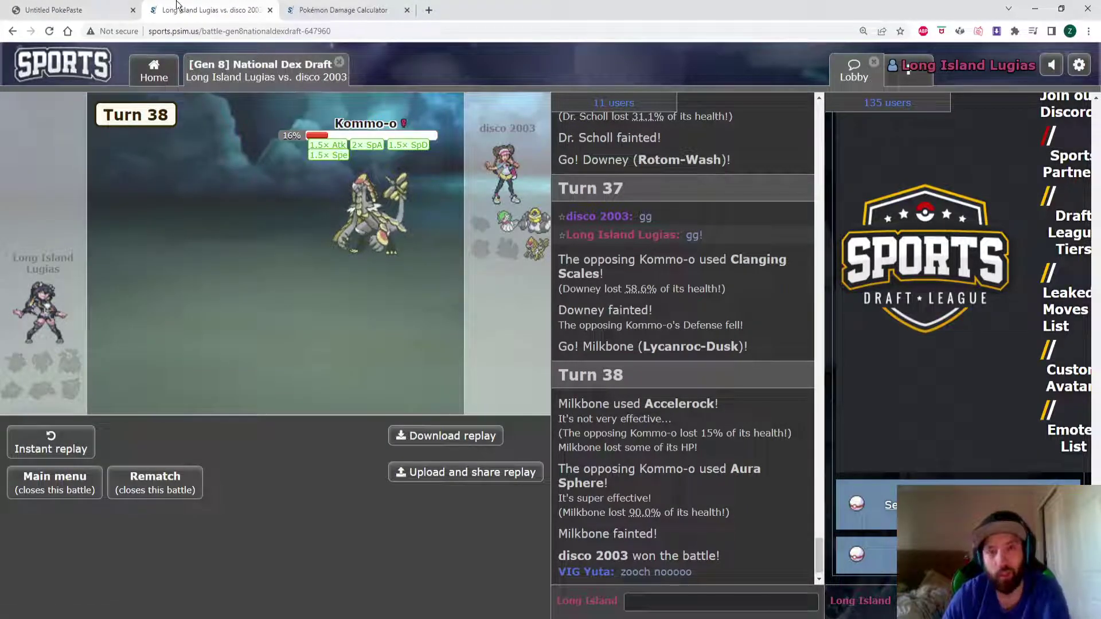
pyautogui.scroll(3, 781, 392)
pyautogui.scroll(4, 755, 390)
pyautogui.scroll(1, 753, 387)
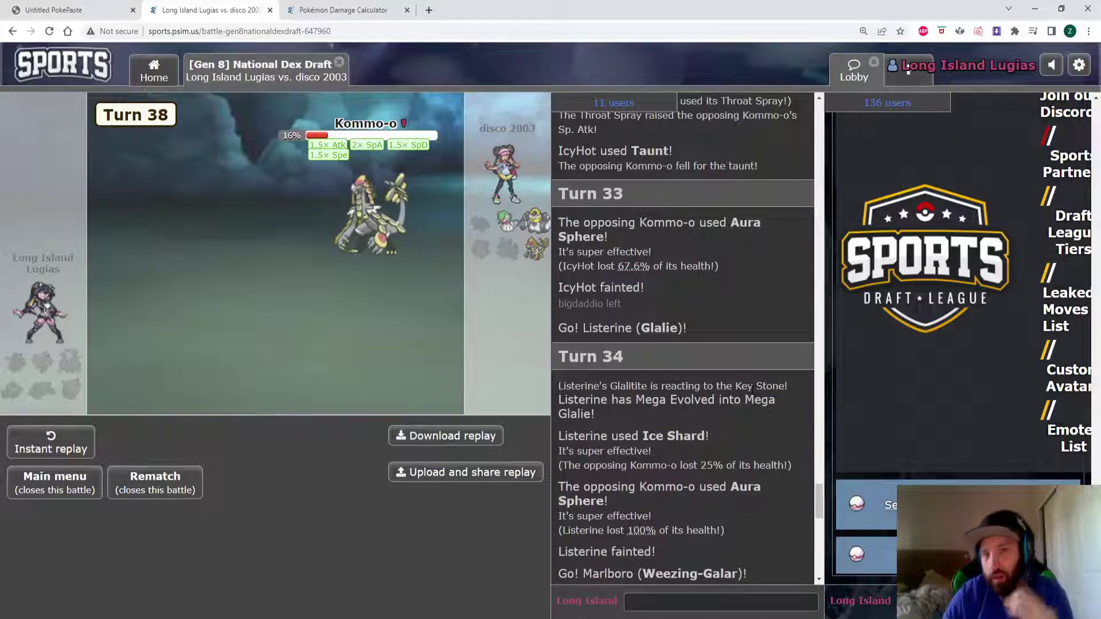
pyautogui.scroll(2, 731, 409)
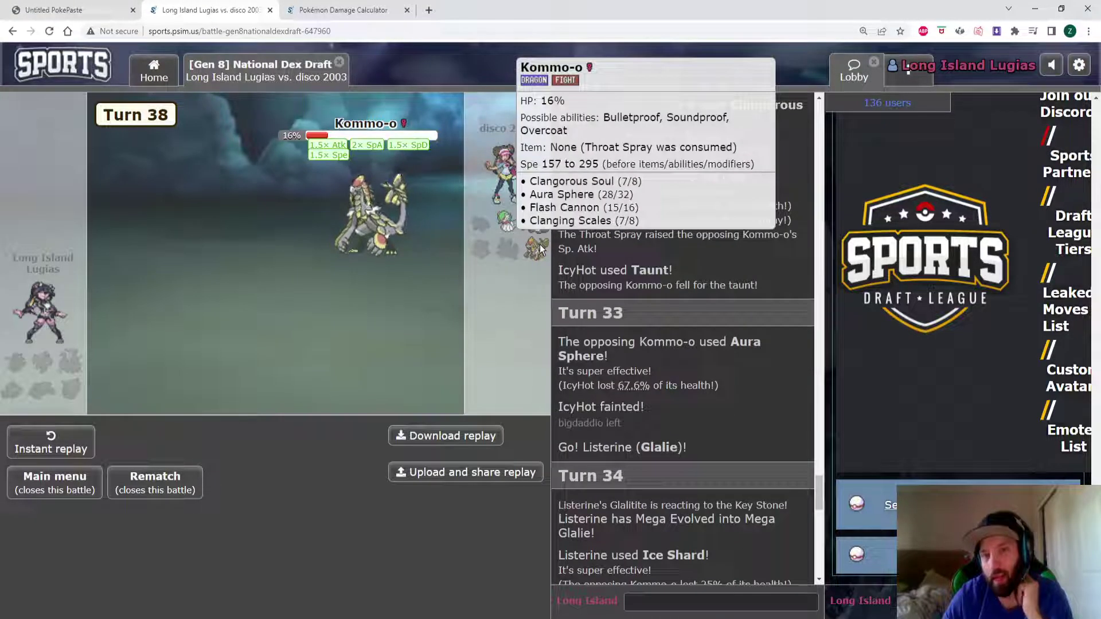
pyautogui.scroll(-2, 680, 307)
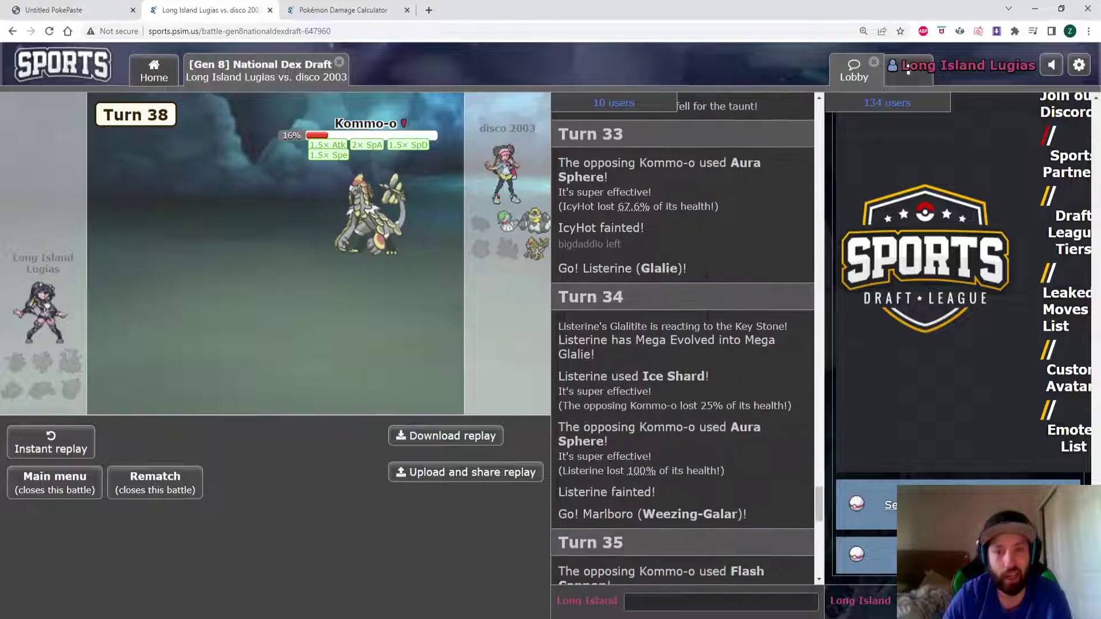
pyautogui.scroll(-3, 706, 315)
pyautogui.scroll(-2, 706, 315)
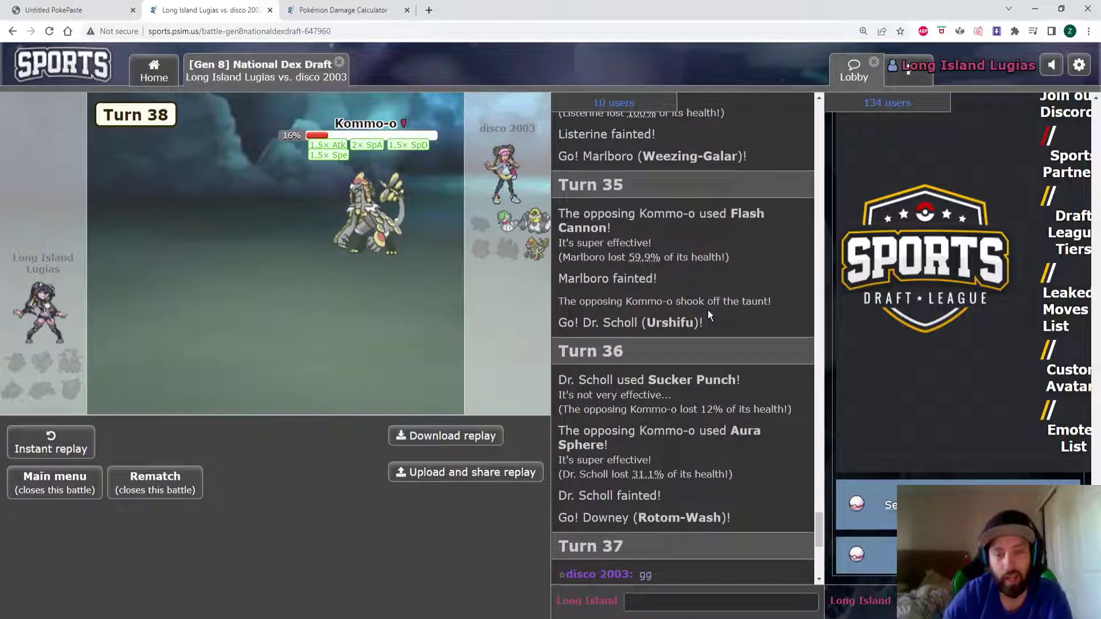
pyautogui.scroll(5, 708, 310)
pyautogui.scroll(4, 709, 308)
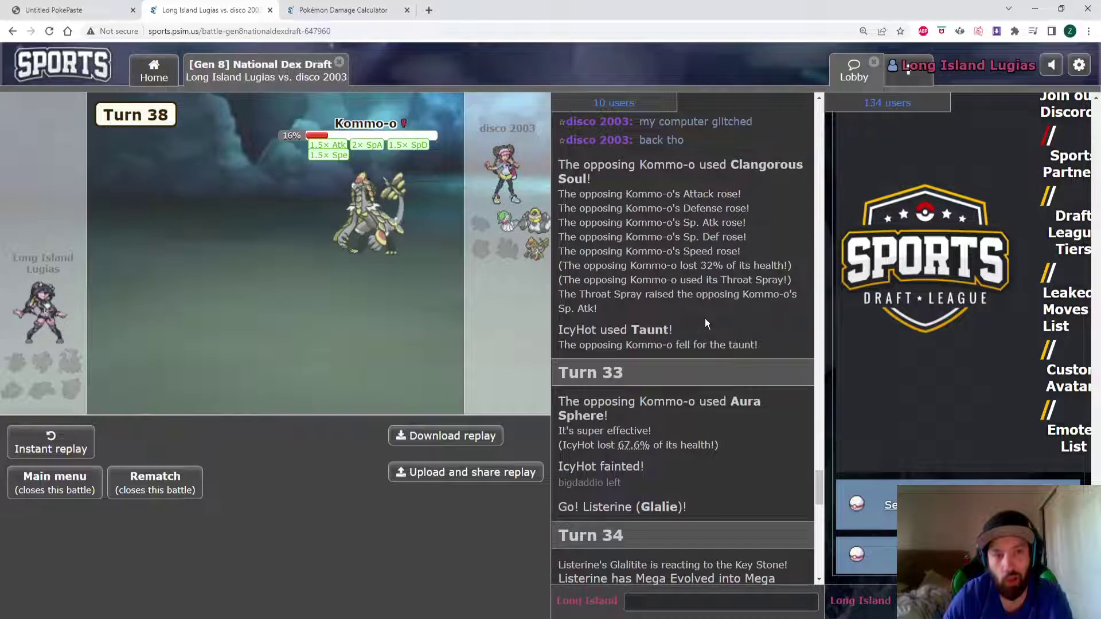
pyautogui.scroll(2, 705, 318)
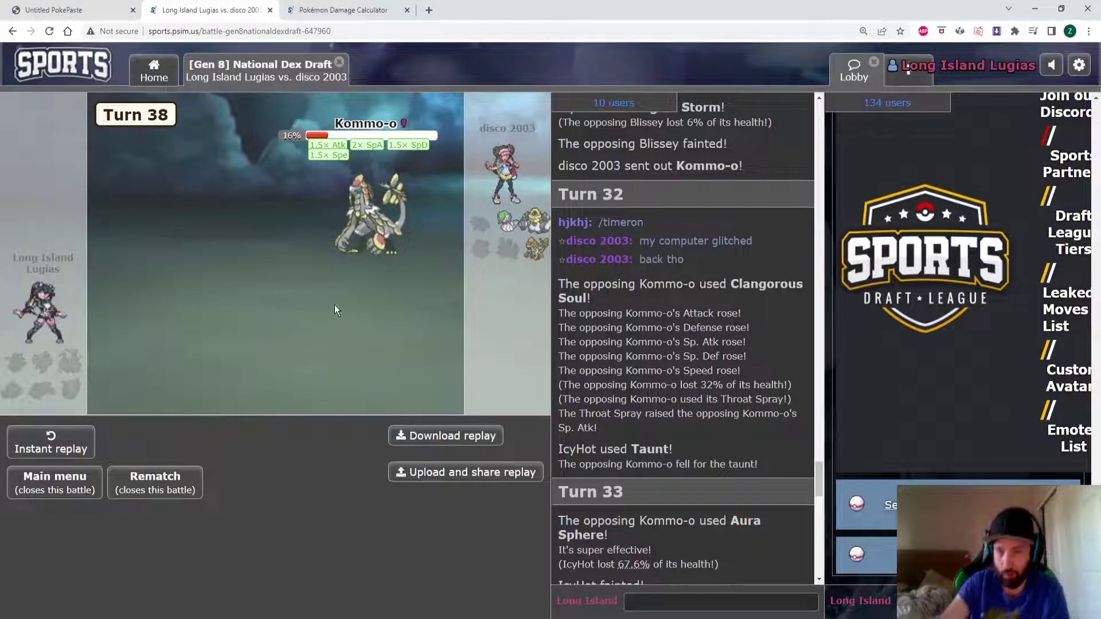
pyautogui.scroll(-3, 668, 382)
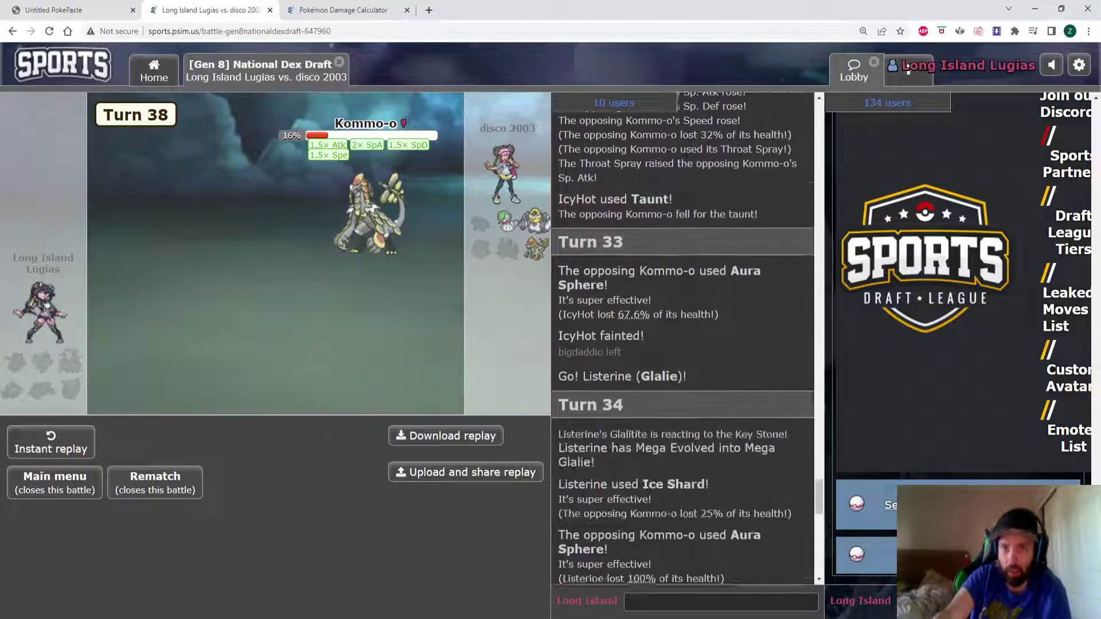
pyautogui.scroll(2, 667, 383)
pyautogui.scroll(3, 667, 382)
pyautogui.scroll(-1, 661, 385)
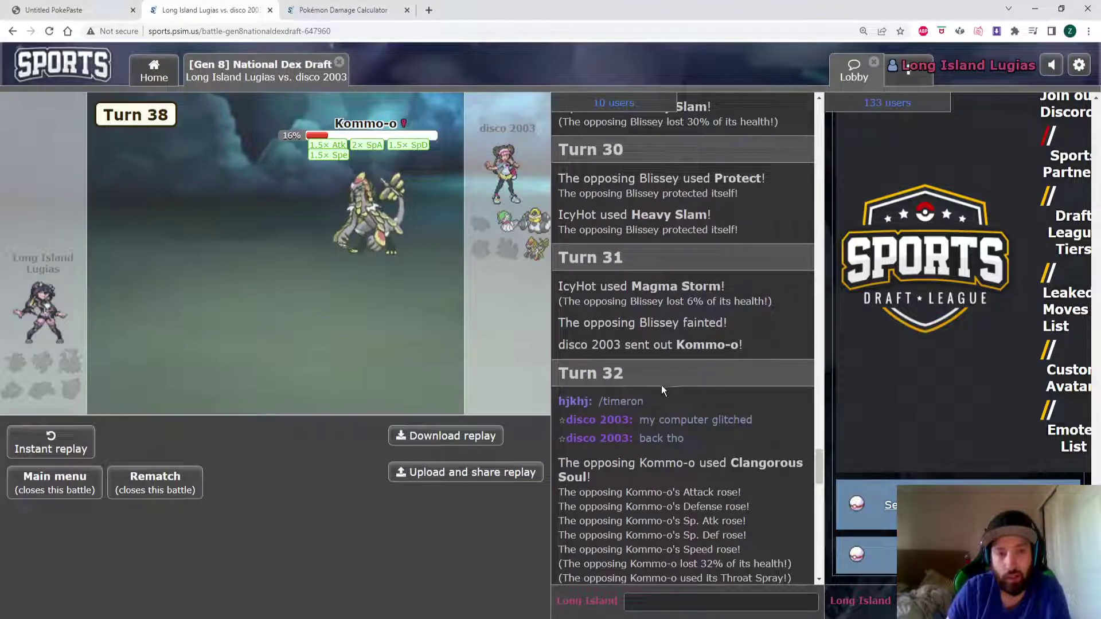